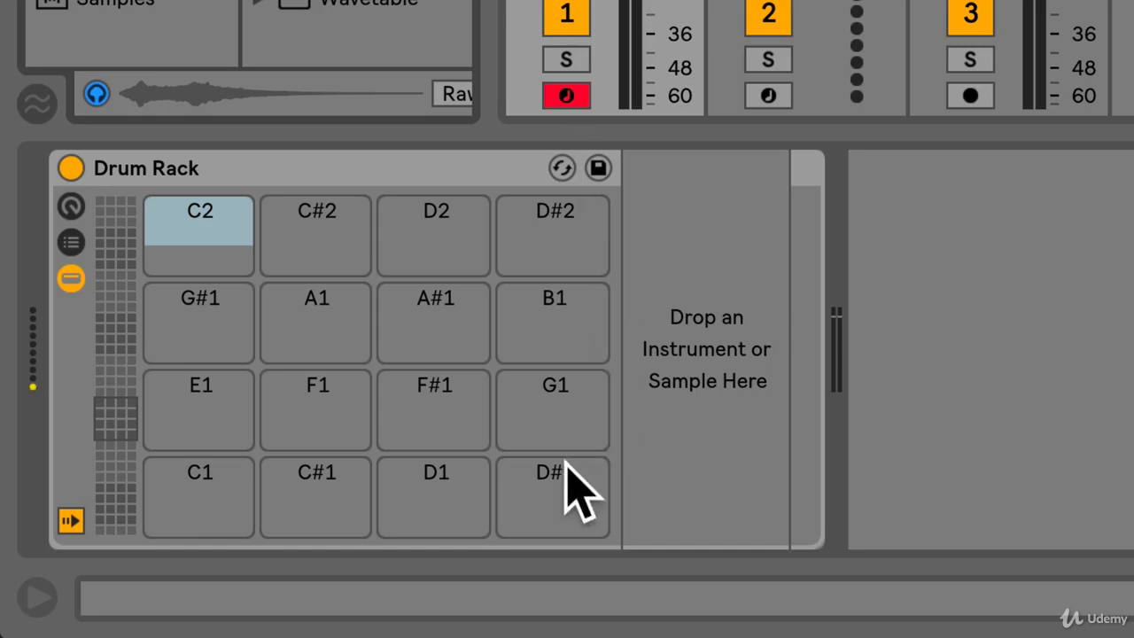
Look over the empty Drum Rack pads between C1 and D#2 by selecting several of them one after another
{"action": "left_click", "coordinate": [567, 377]}
{"action": "left_click", "coordinate": [560, 344]}
{"action": "left_click", "coordinate": [555, 221]}
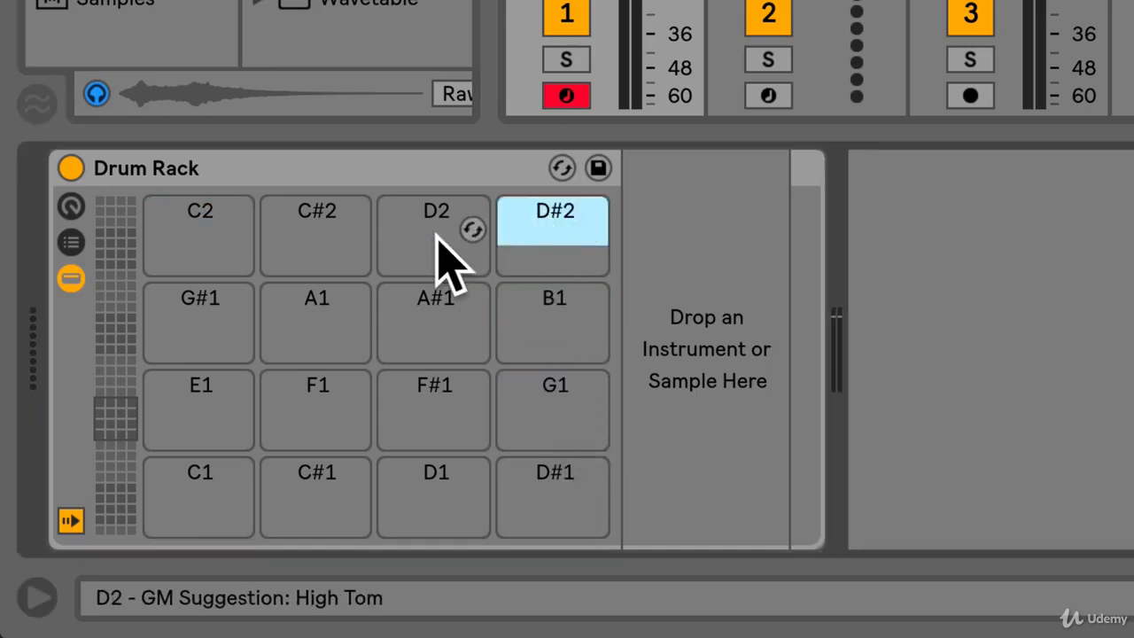
{"action": "left_click", "coordinate": [435, 238]}
{"action": "left_click", "coordinate": [420, 323]}
{"action": "left_click", "coordinate": [420, 415]}
{"action": "left_click", "coordinate": [413, 514]}
{"action": "left_click", "coordinate": [324, 481]}
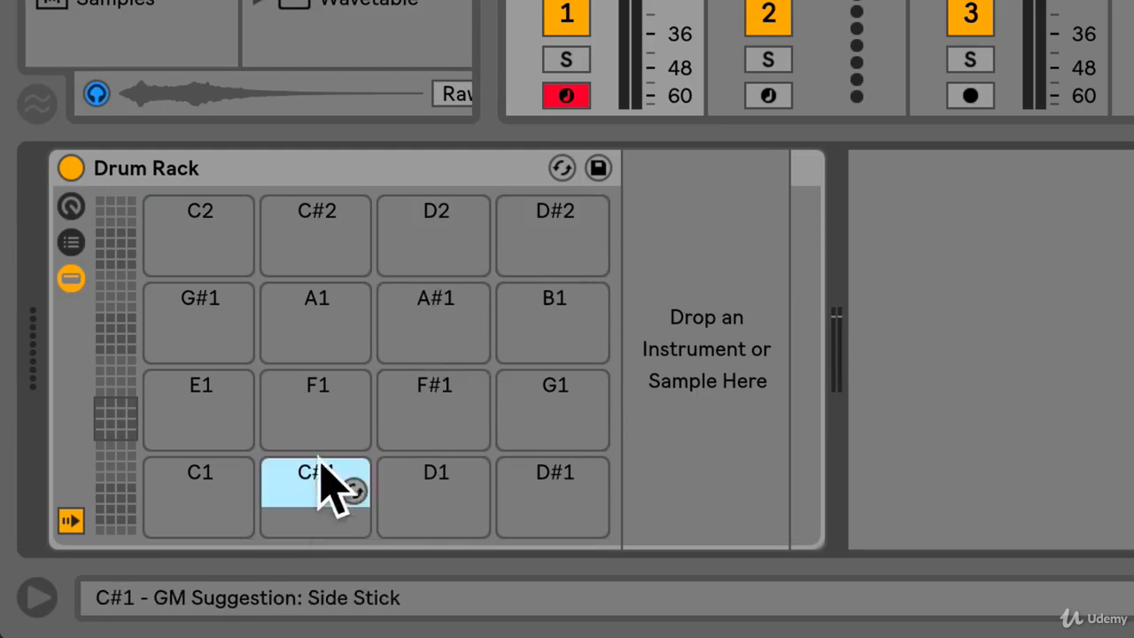
{"action": "left_click", "coordinate": [318, 412]}
{"action": "left_click", "coordinate": [314, 332]}
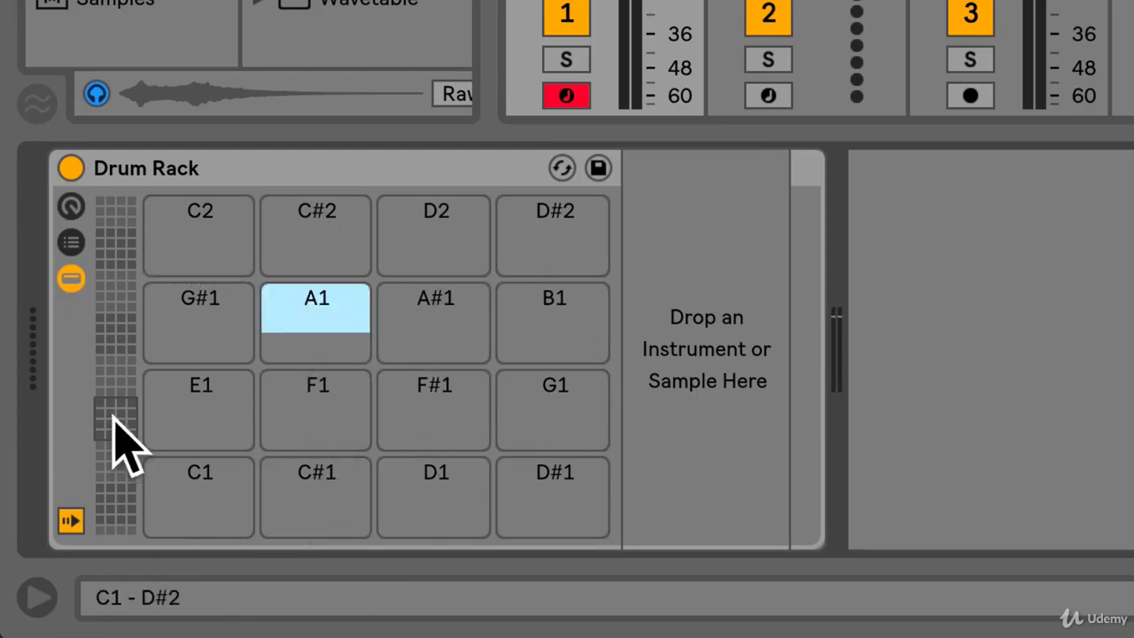
Shift the Drum Rack's visible pad range down to G#-1 through B0
{"action": "mouse_move", "coordinate": [119, 450]}
{"action": "left_mouse_down"}
{"action": "mouse_move", "coordinate": [119, 536]}
{"action": "mouse_move", "coordinate": [117, 217]}
{"action": "mouse_move", "coordinate": [117, 515]}
{"action": "mouse_move", "coordinate": [117, 462]}
{"action": "left_mouse_up"}
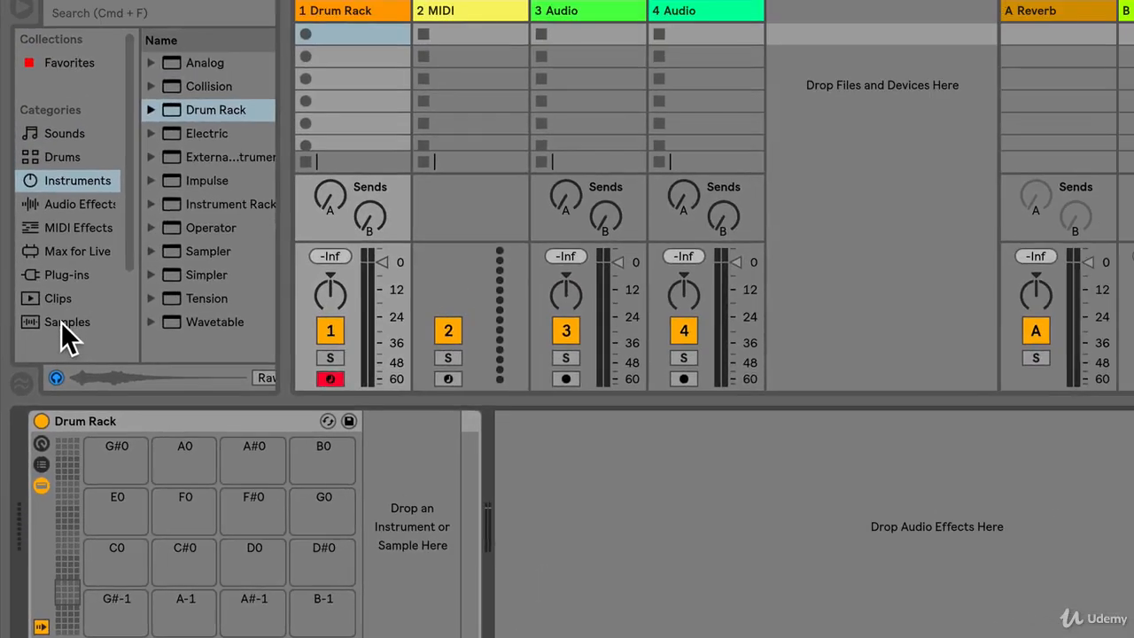
{"action": "left_click", "coordinate": [67, 245]}
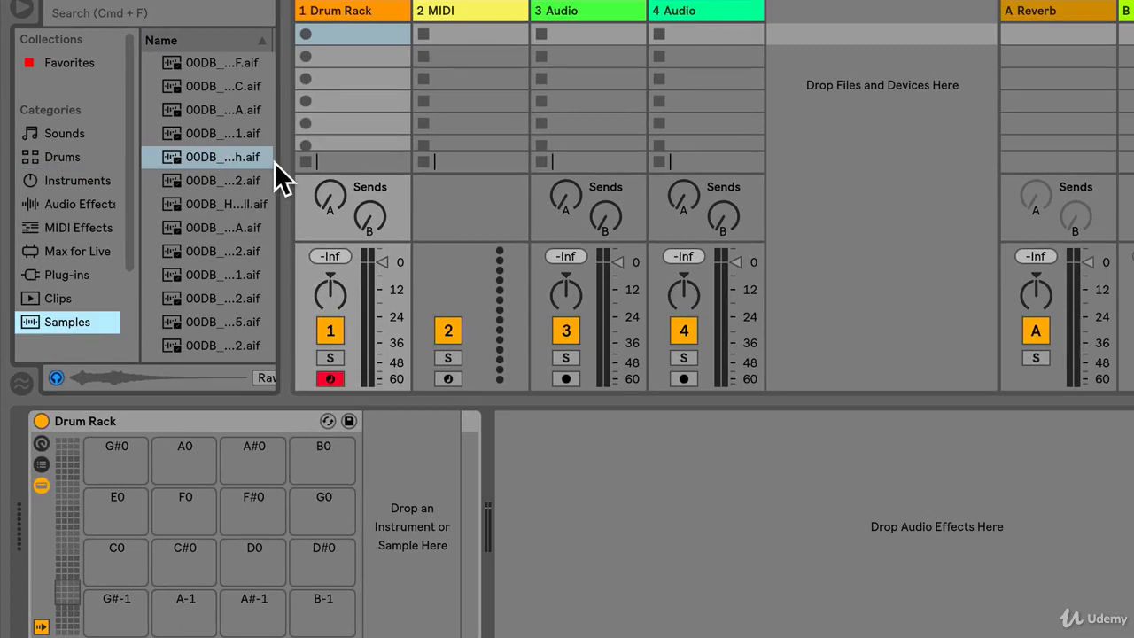
Widen the browser so full sample names are readable and search the samples for "kick"
{"action": "left_click_drag", "start_coordinate": [281, 162], "coordinate": [388, 157]}
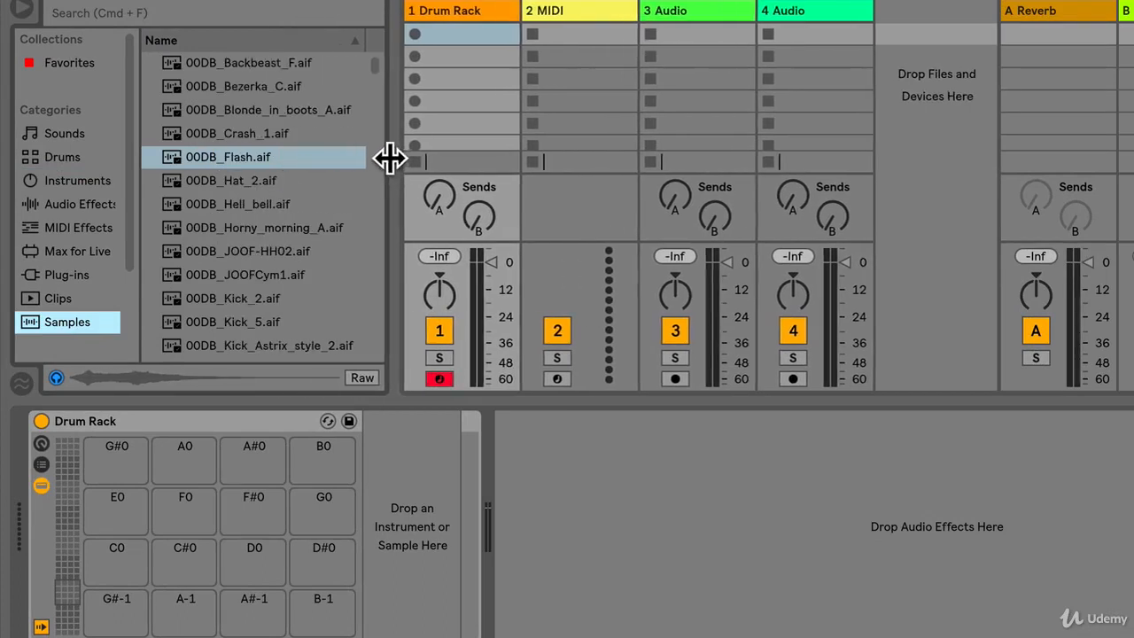
{"action": "left_click", "coordinate": [111, 11]}
{"action": "type", "text": "kick"}
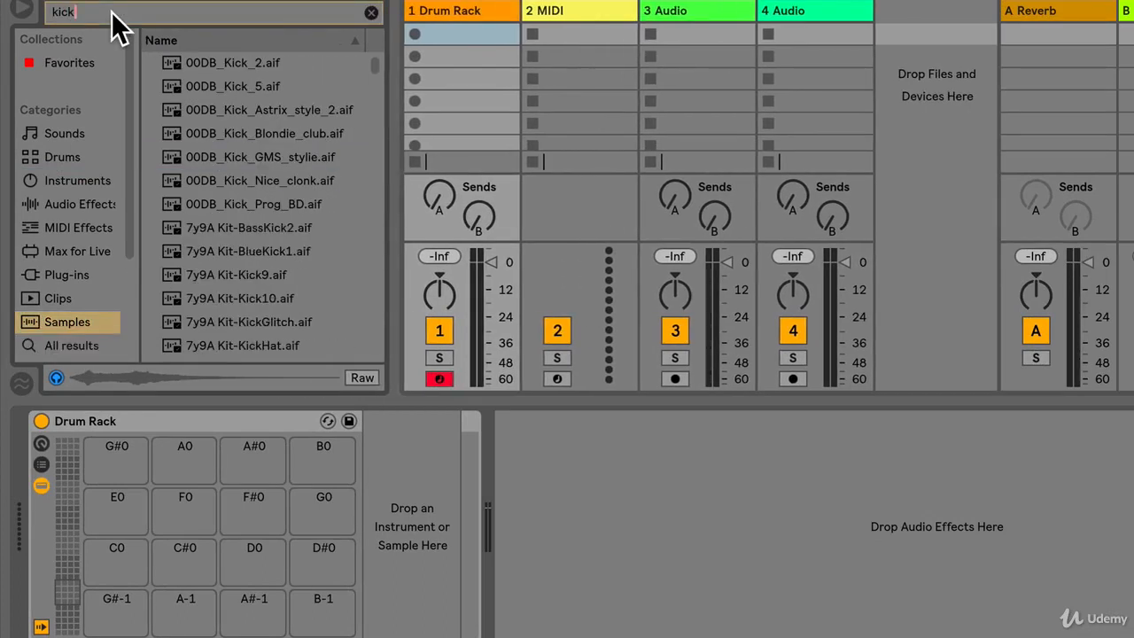
Preview the first two kick samples and load 00DB_Kick_2.aif onto the C0 pad of the Drum Rack
{"action": "left_click", "coordinate": [214, 61]}
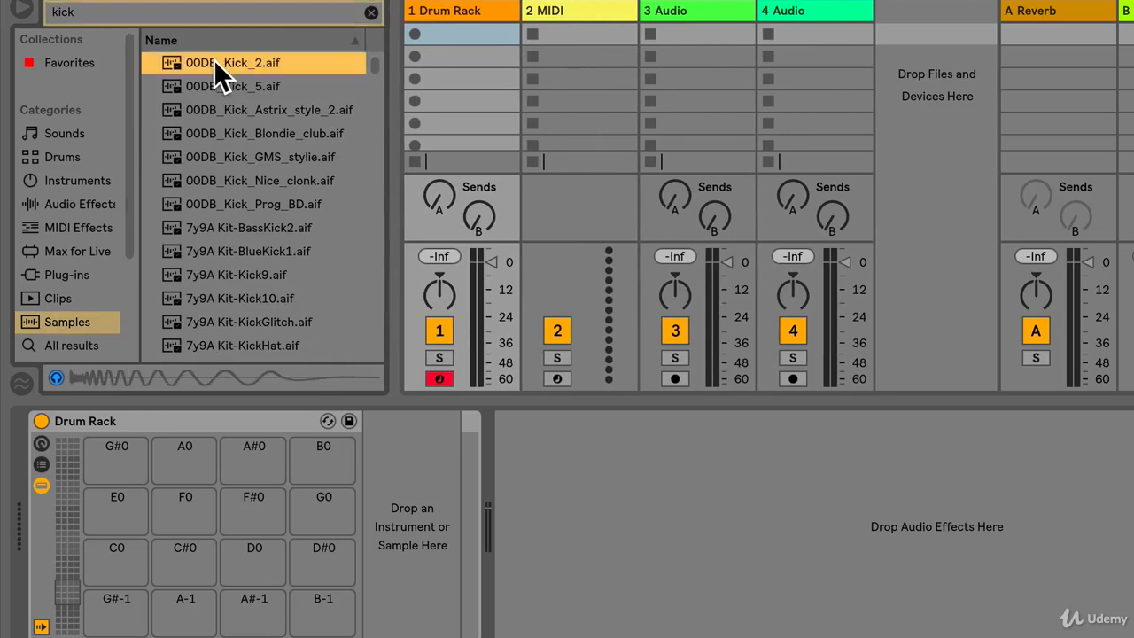
{"action": "left_click", "coordinate": [234, 86]}
{"action": "left_click", "coordinate": [233, 63]}
{"action": "left_click_drag", "start_coordinate": [238, 63], "coordinate": [123, 549]}
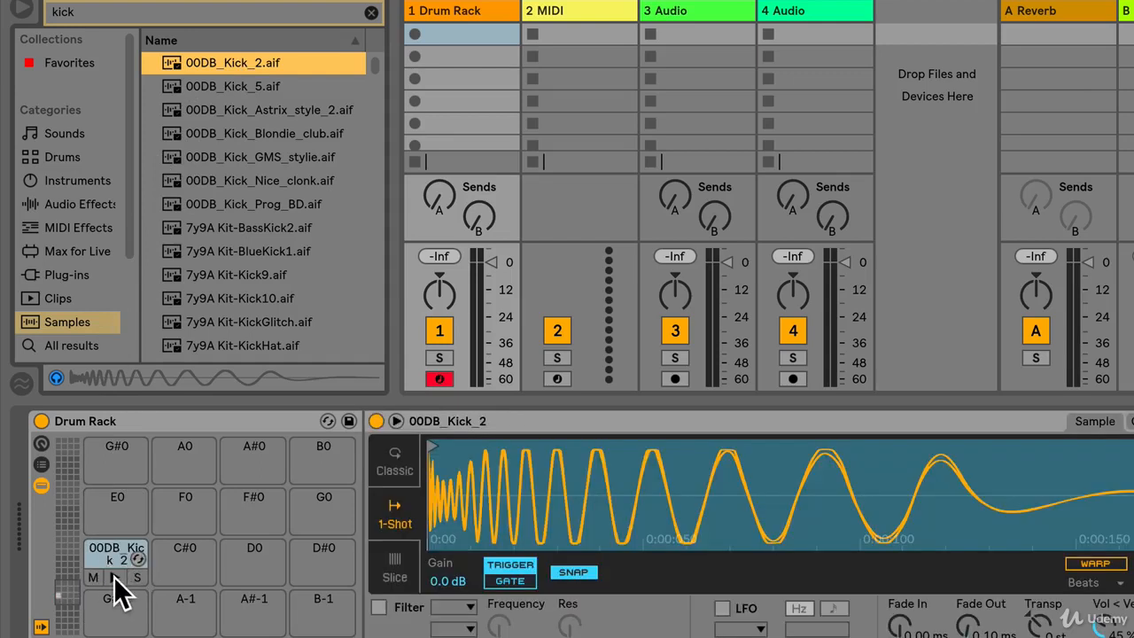
Audition the kick pad and try its mute on and off
{"action": "left_click", "coordinate": [115, 577]}
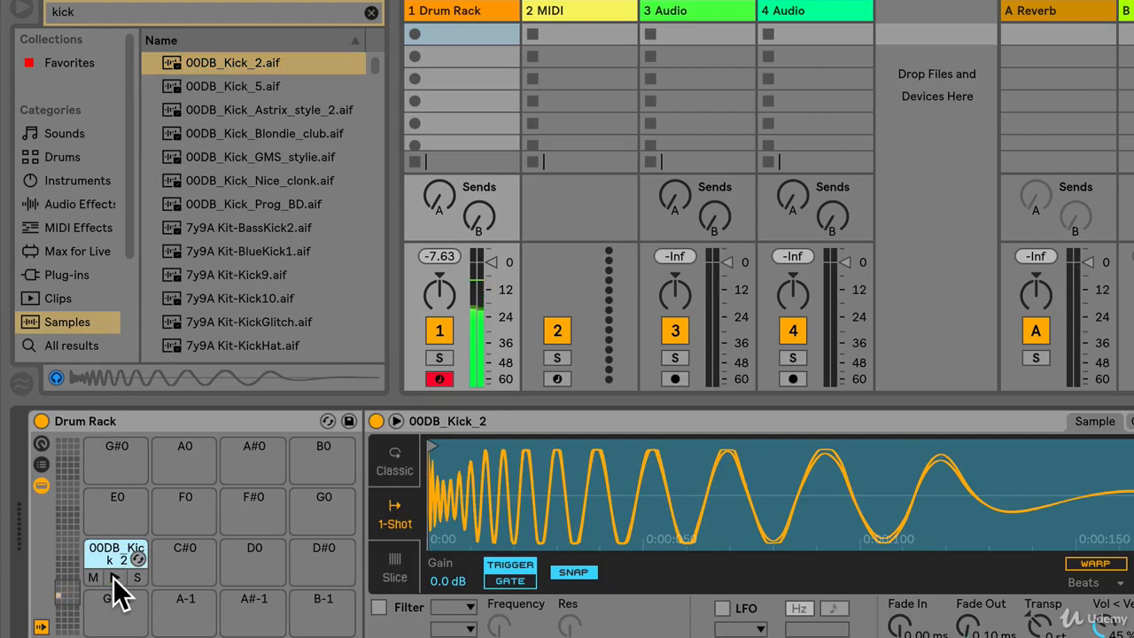
{"action": "left_click", "coordinate": [94, 577]}
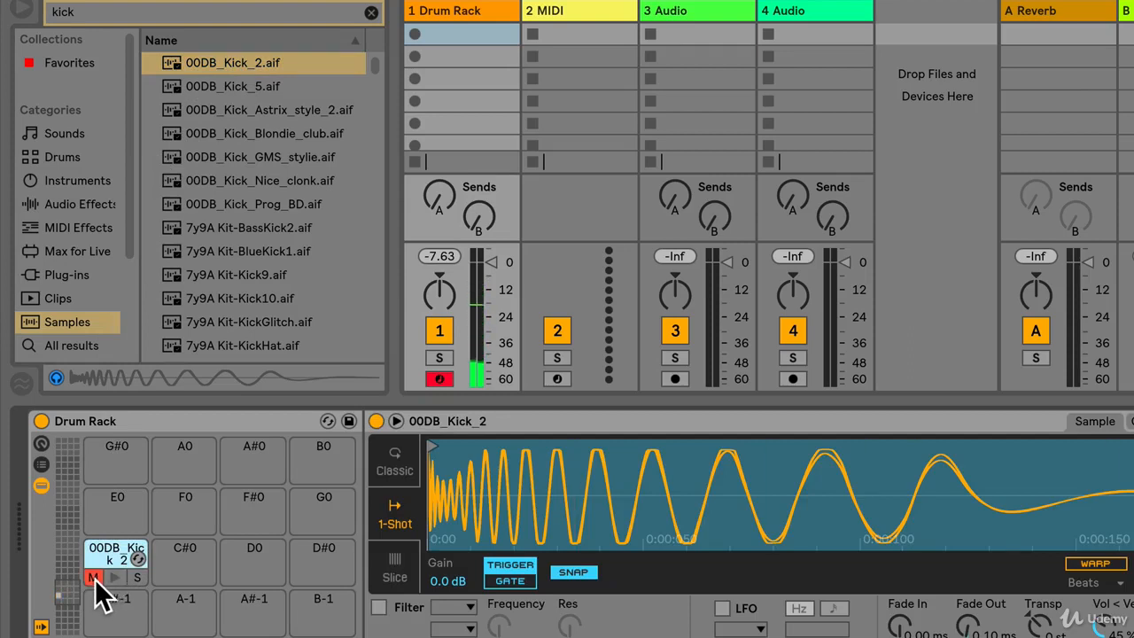
{"action": "left_click", "coordinate": [94, 578]}
{"action": "left_click", "coordinate": [115, 578]}
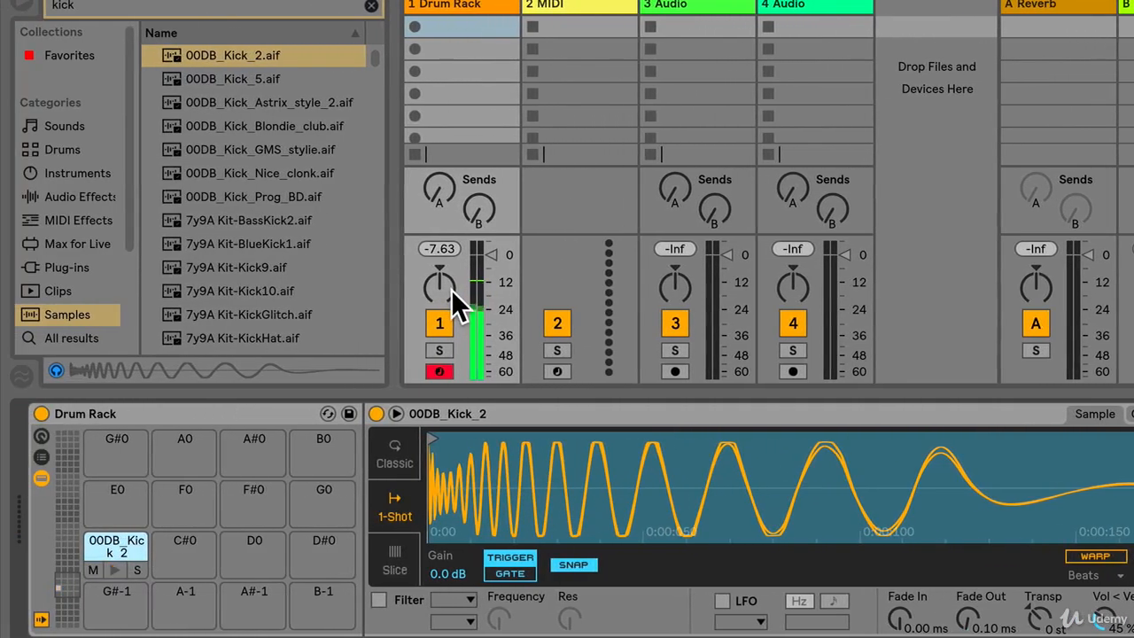
Play the kick on C0 and the empty D0 pad in turn to check which notes trigger them
{"action": "key", "text": "s"}
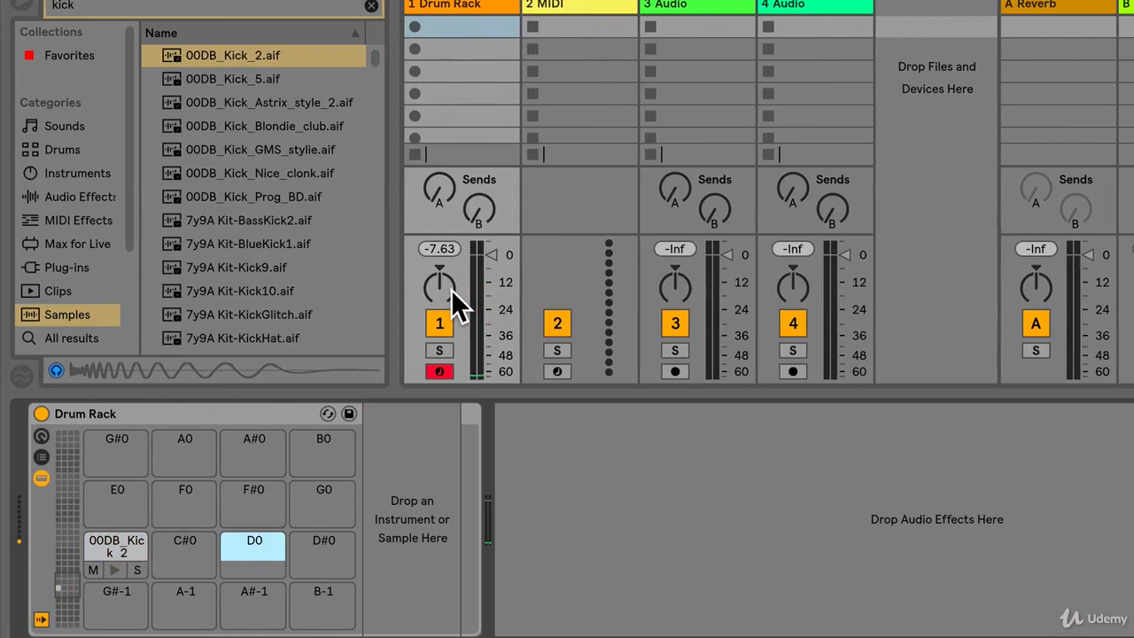
{"action": "key", "text": "a"}
{"action": "key", "text": "s"}
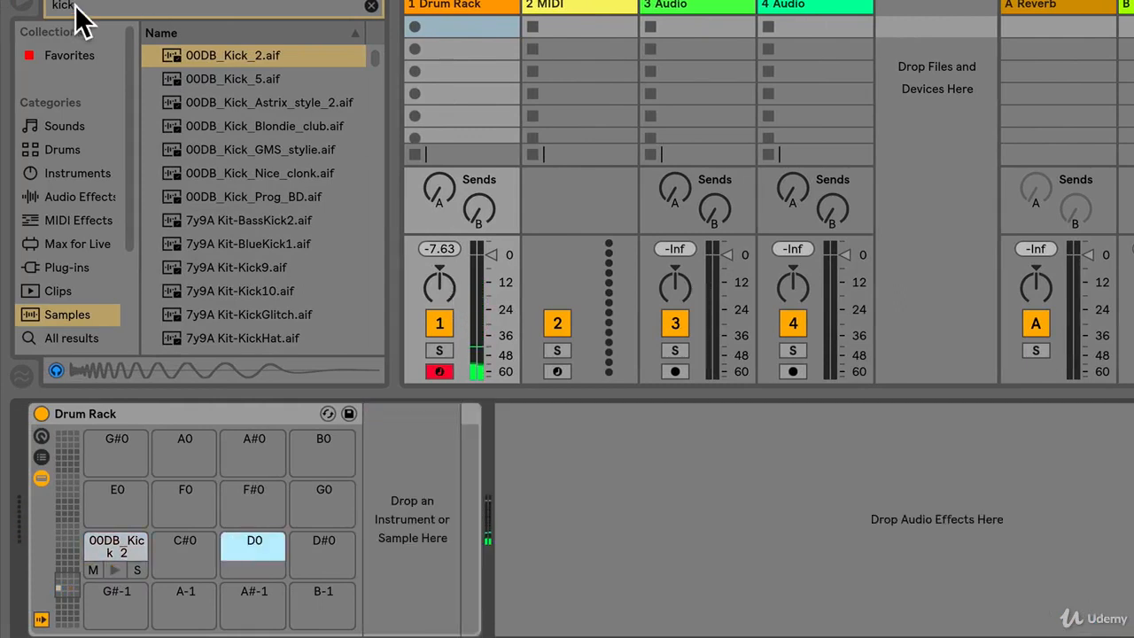
Search the samples for "snare" and preview several results, including 7y9A Kit-Snare1.aif, 140-Girq-Snares.aif and 128-Distant-SnareFx.aif
{"action": "left_click", "coordinate": [47, 9]}
{"action": "type", "text": "snare"}
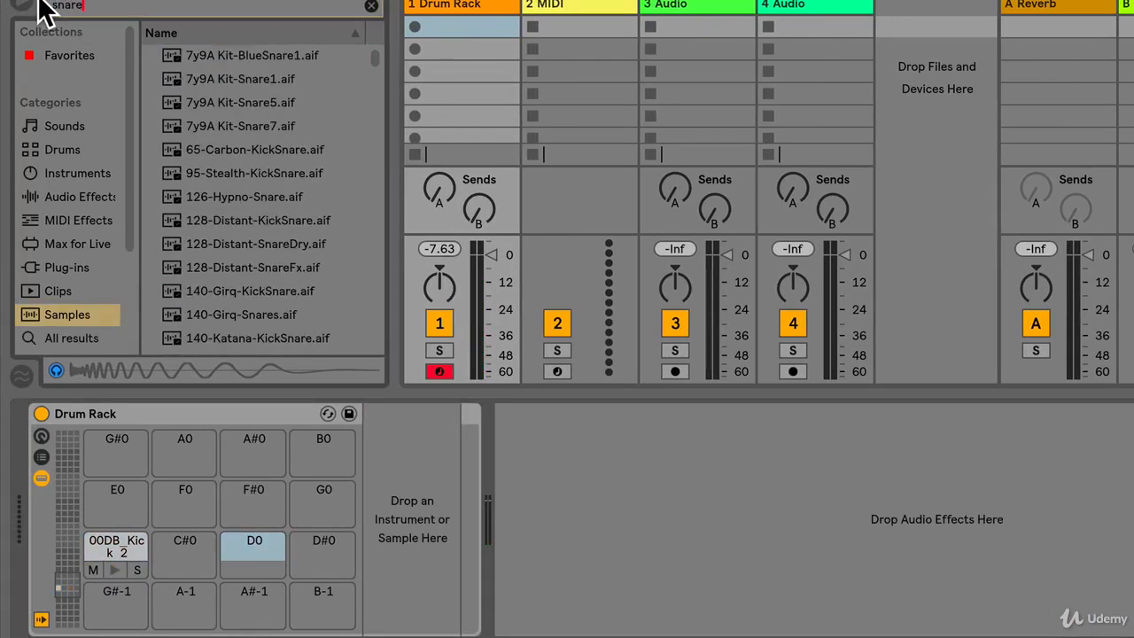
{"action": "left_click", "coordinate": [221, 78]}
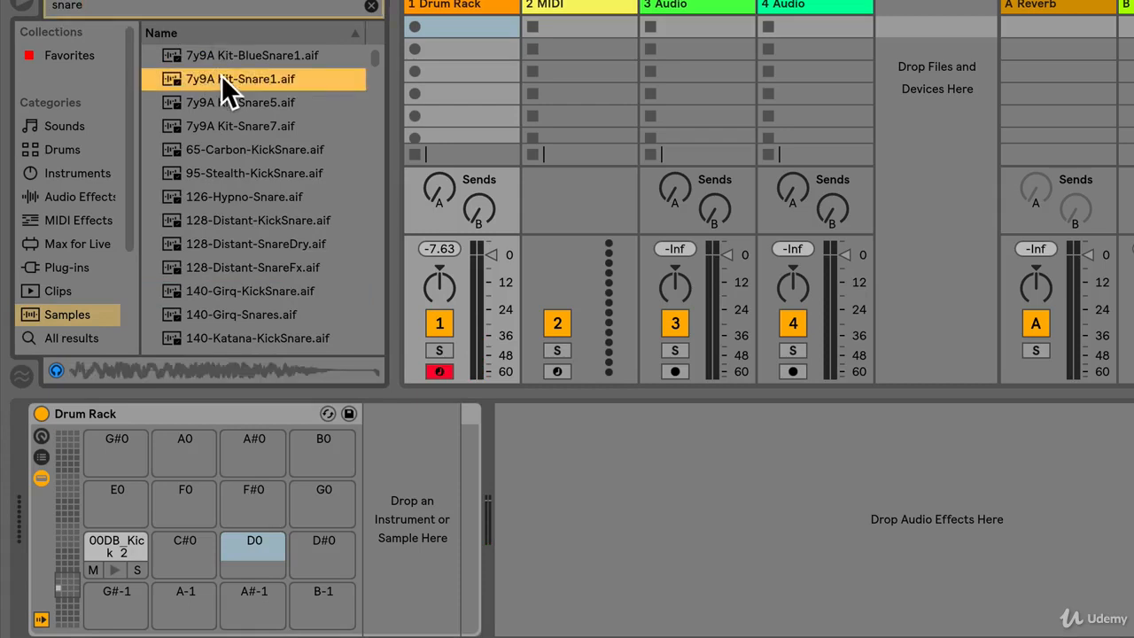
{"action": "left_click", "coordinate": [238, 106]}
{"action": "left_click", "coordinate": [250, 128]}
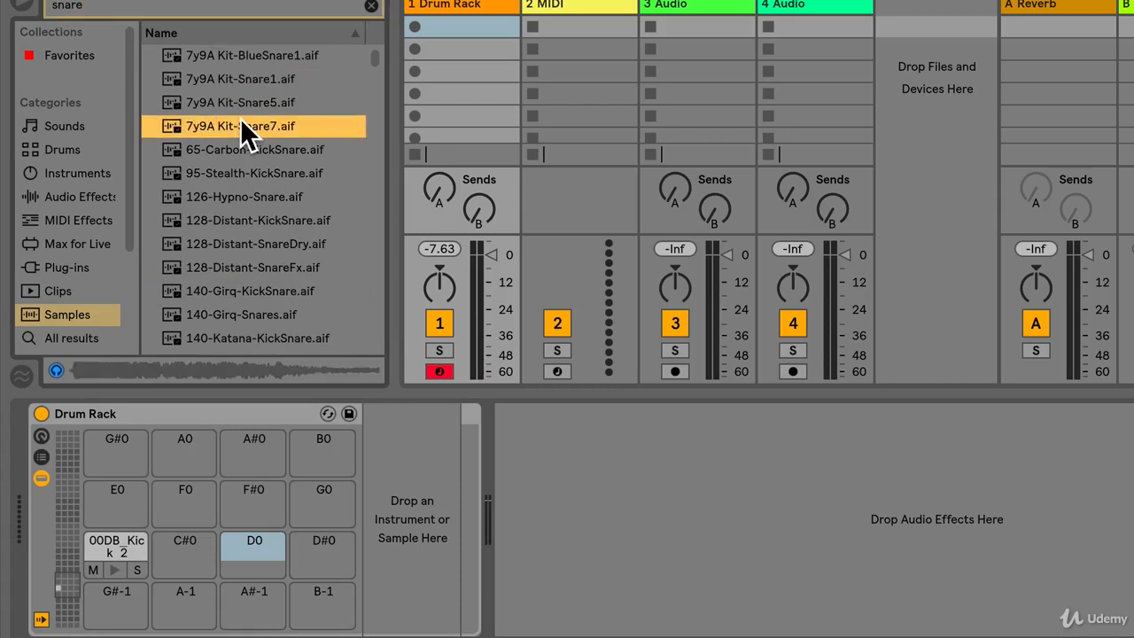
{"action": "left_click", "coordinate": [242, 314]}
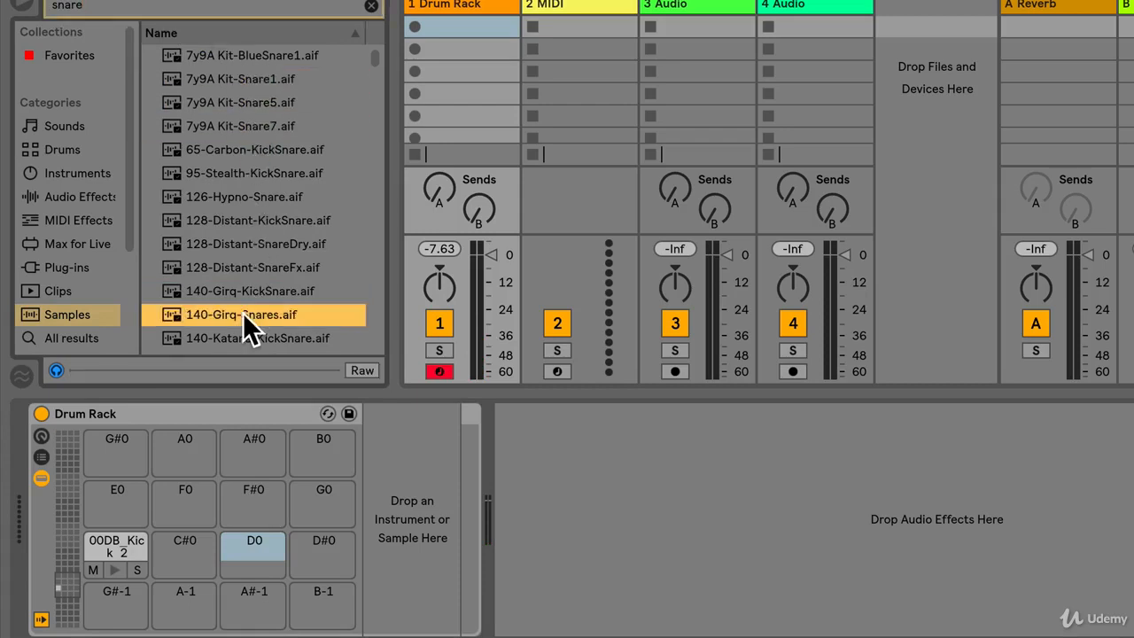
{"action": "left_click", "coordinate": [247, 290]}
{"action": "left_click", "coordinate": [244, 265]}
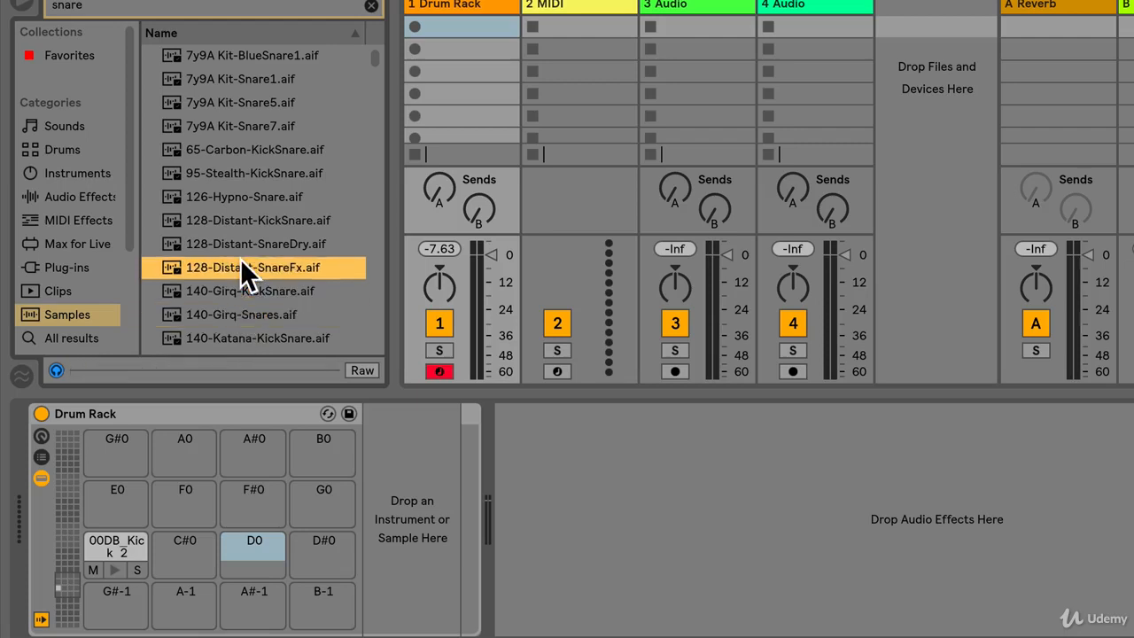
Compare the Snare7 and Snare5 samples again and load 7y9A Kit-Snare5.aif onto the D0 pad
{"action": "left_click", "coordinate": [241, 124]}
{"action": "left_click", "coordinate": [241, 104]}
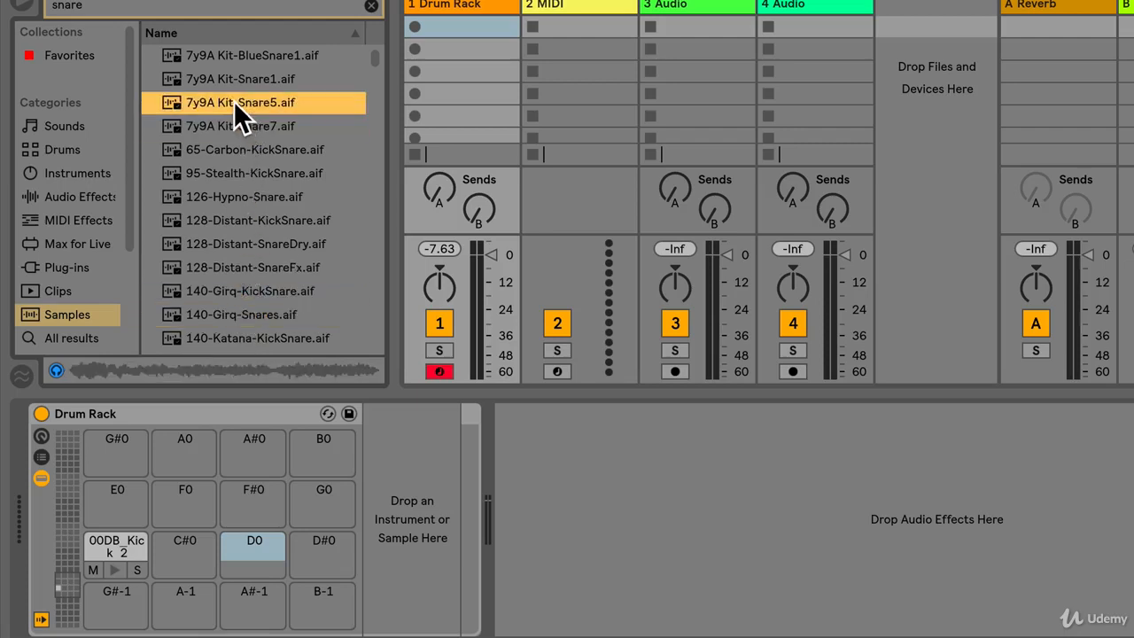
{"action": "left_click_drag", "start_coordinate": [233, 100], "coordinate": [251, 547]}
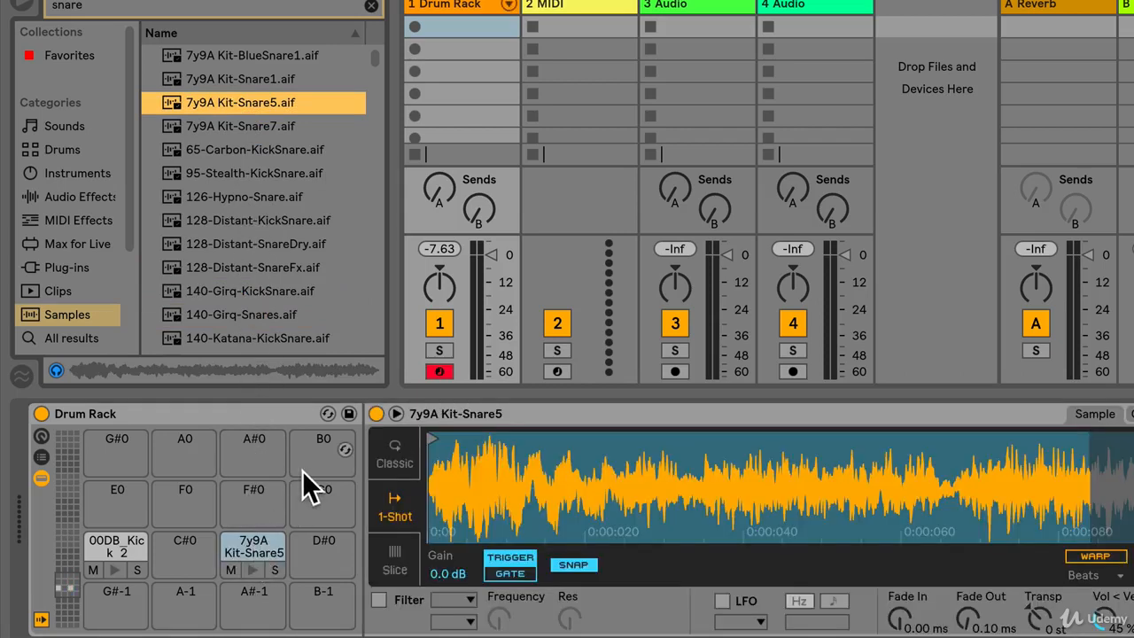
Play a beat alternating the kick pad on C0 and the snare pad on D0
{"action": "key", "text": "a"}
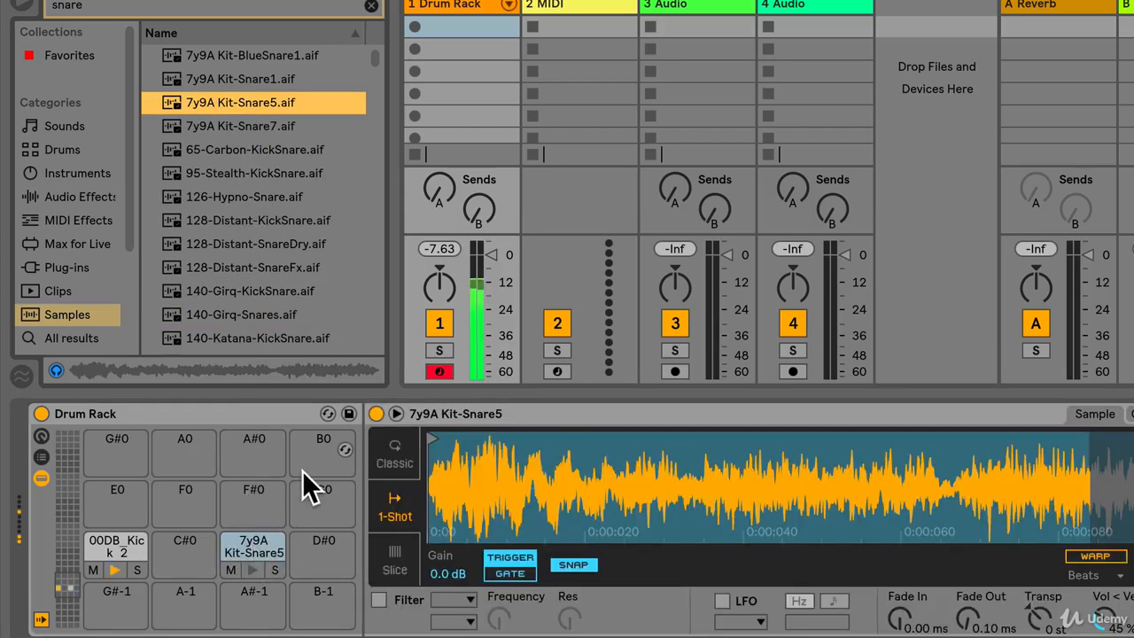
{"action": "key", "text": "s"}
{"action": "key", "text": "a"}
{"action": "key", "text": "s"}
{"action": "key", "text": "a"}
{"action": "key", "text": "a"}
{"action": "key", "text": "s"}
{"action": "key", "text": "a"}
{"action": "key", "text": "a"}
{"action": "key", "text": "s"}
{"action": "key", "text": "a"}
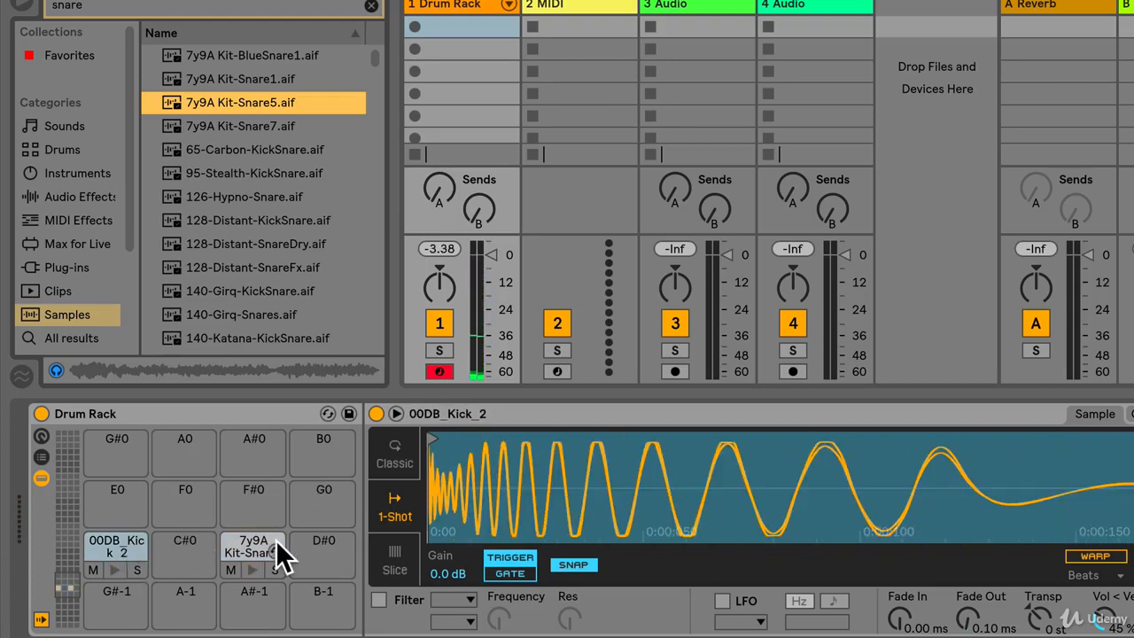
{"action": "key", "text": "s"}
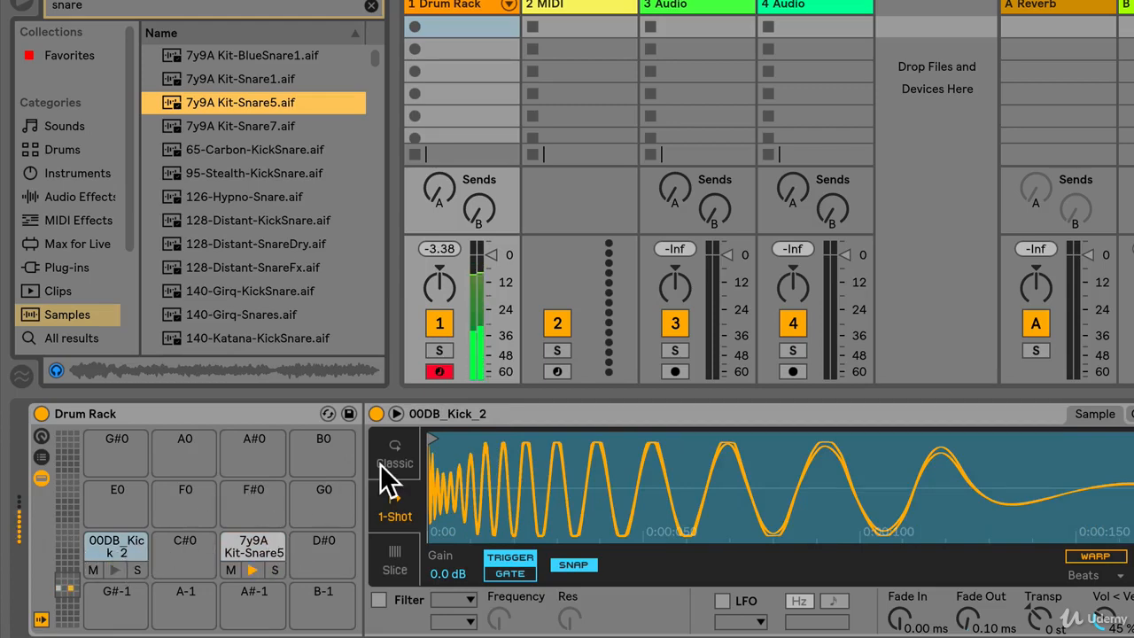
{"action": "key", "text": "a"}
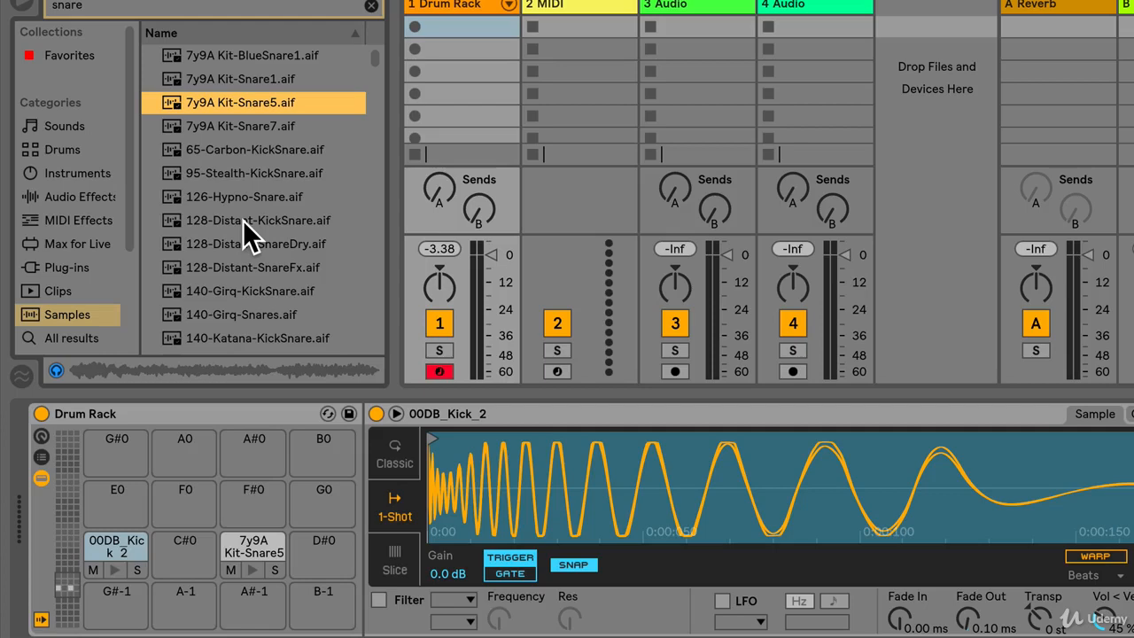
Switch between the snare and kick pads to inspect each one's sample, checking the start marker of the kick
{"action": "left_click", "coordinate": [254, 547]}
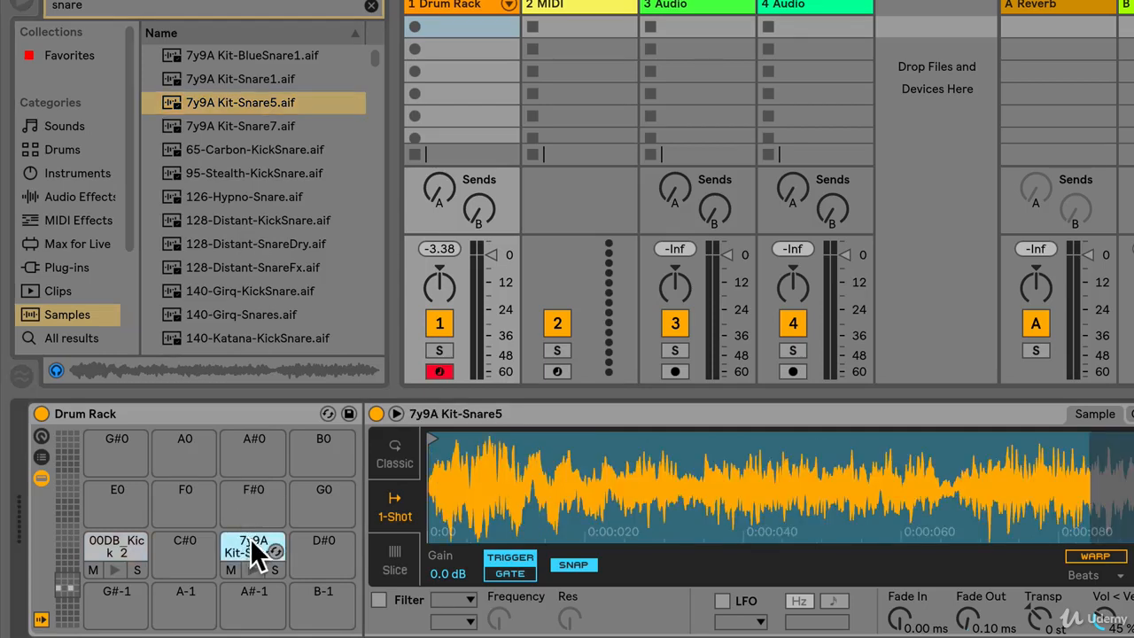
{"action": "left_click", "coordinate": [124, 544]}
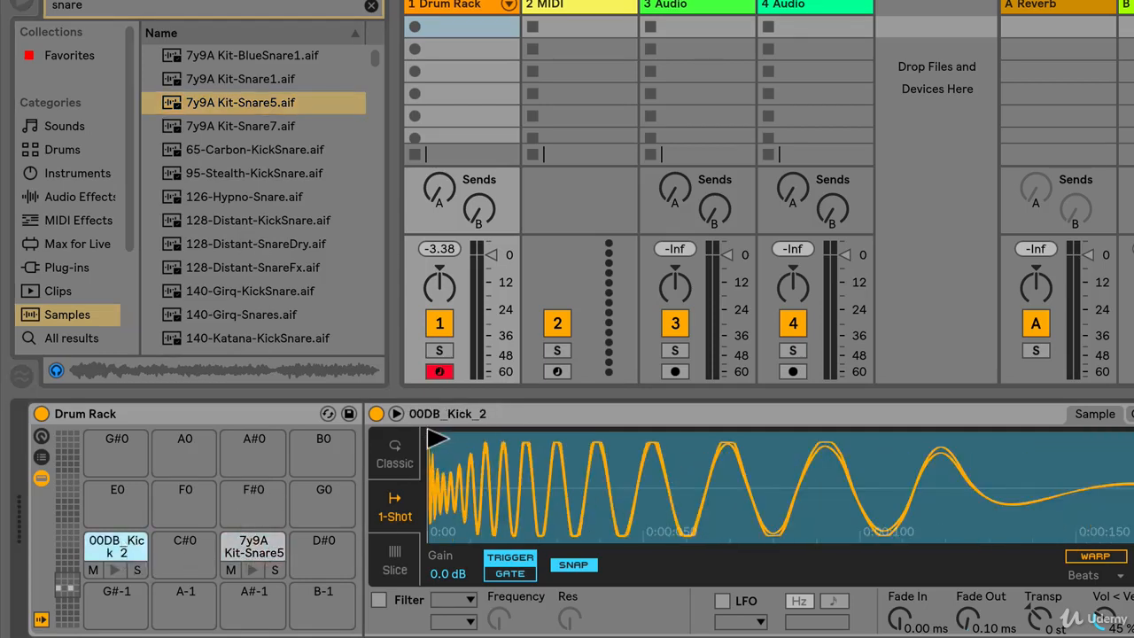
{"action": "mouse_move", "coordinate": [435, 435]}
{"action": "left_mouse_down"}
{"action": "mouse_move", "coordinate": [650, 435]}
{"action": "mouse_move", "coordinate": [431, 436]}
{"action": "left_mouse_up"}
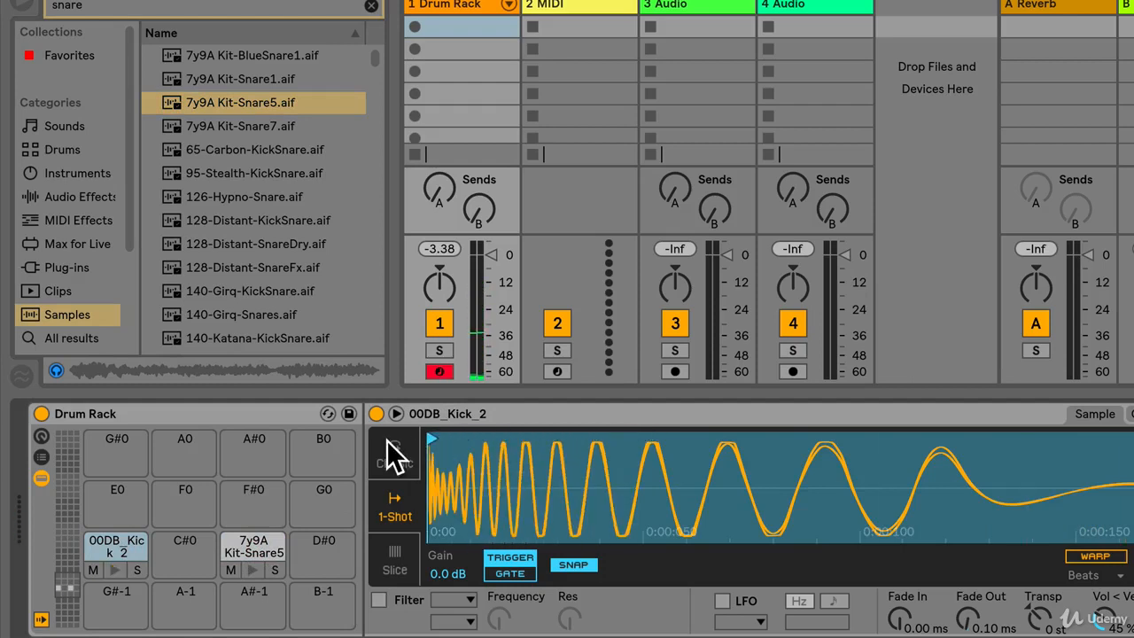
{"action": "left_click", "coordinate": [244, 542]}
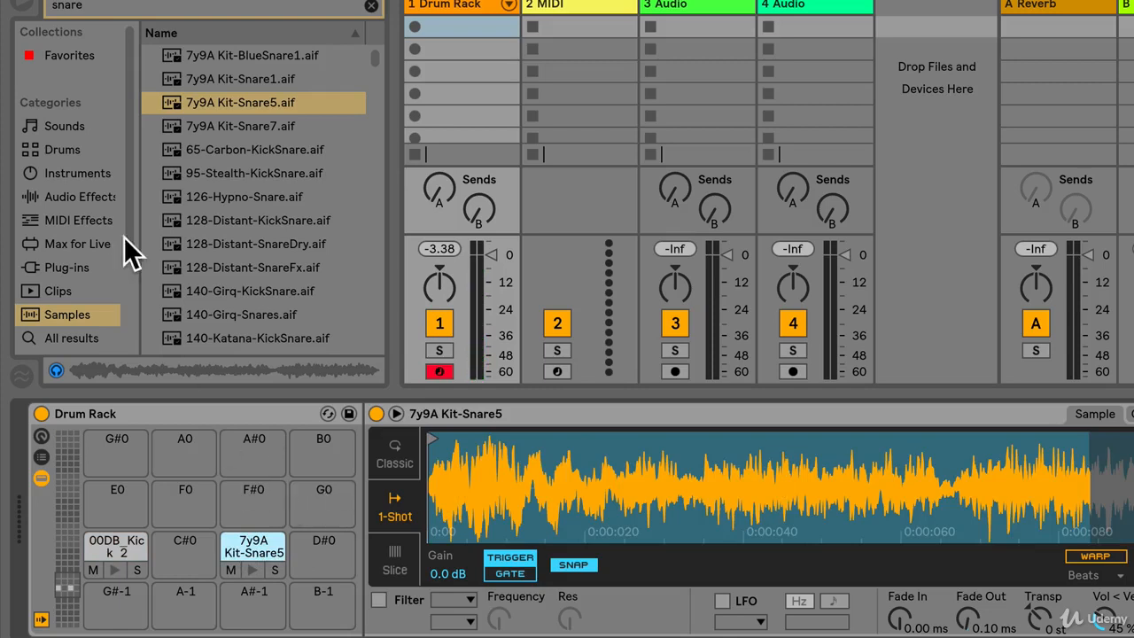
Clear the sample search, browse the audio effects and add Reverb to the snare pad on D0
{"action": "left_click", "coordinate": [371, 6]}
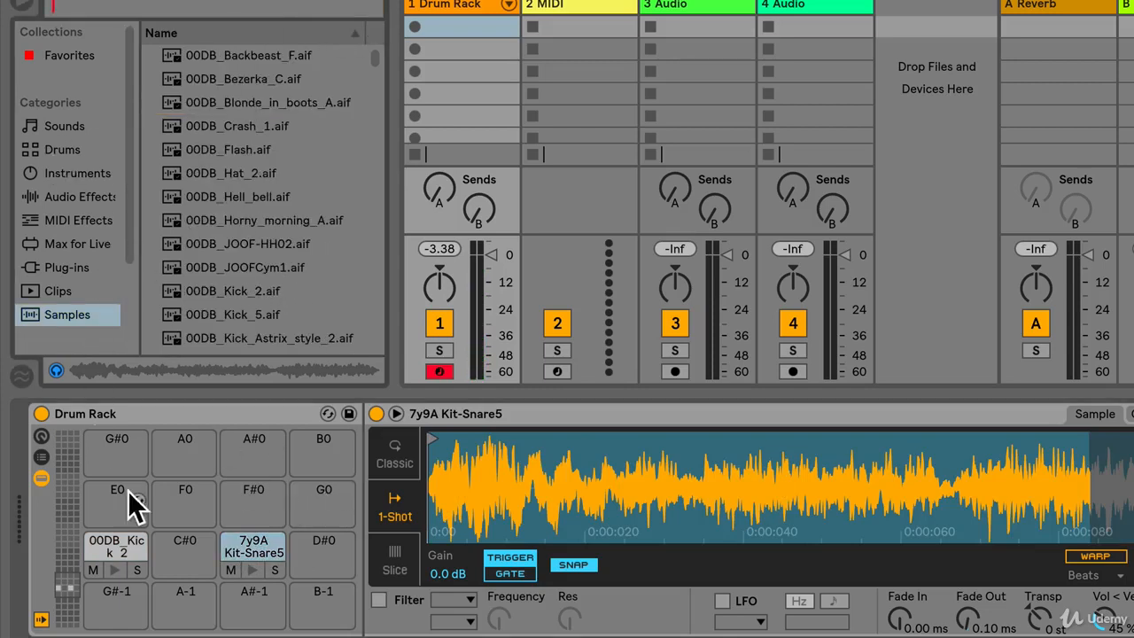
{"action": "left_click", "coordinate": [71, 205]}
{"action": "scroll", "coordinate": [213, 250], "scroll_direction": "down", "scroll_amount": 10}
{"action": "scroll", "coordinate": [212, 246], "scroll_direction": "up", "scroll_amount": 8}
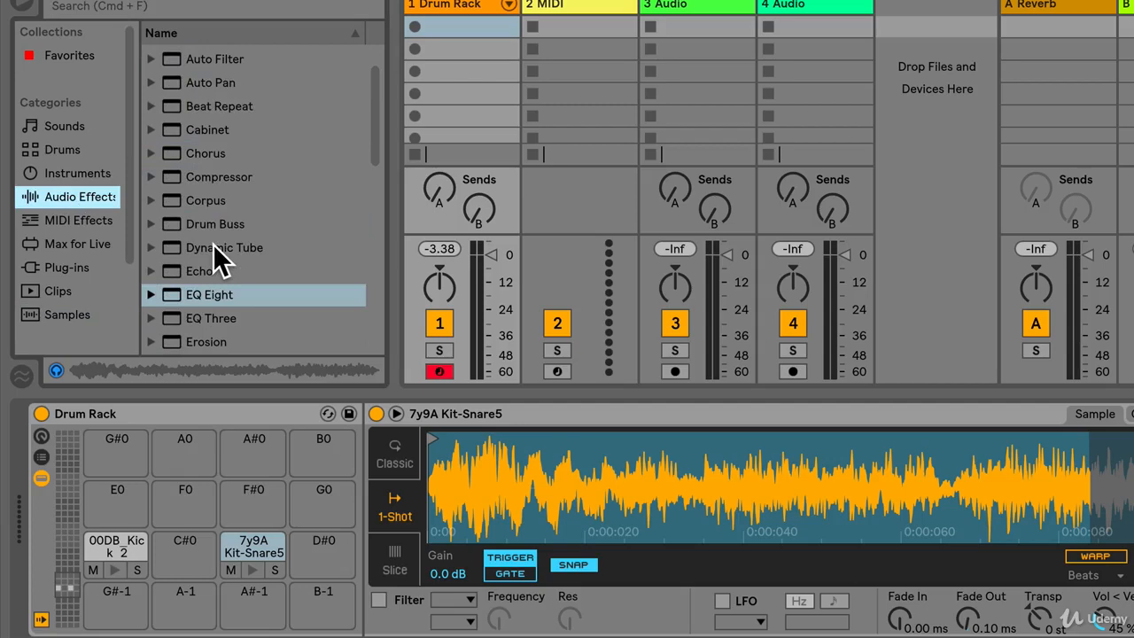
{"action": "scroll", "coordinate": [212, 247], "scroll_direction": "down", "scroll_amount": 5}
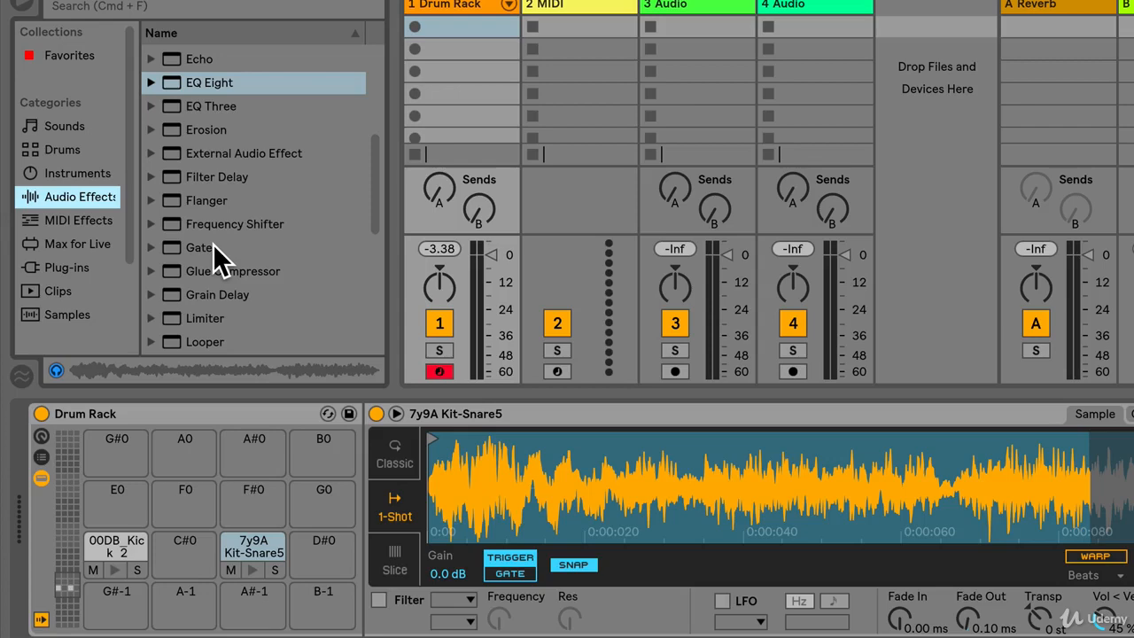
{"action": "scroll", "coordinate": [213, 245], "scroll_direction": "up", "scroll_amount": 2}
{"action": "scroll", "coordinate": [219, 245], "scroll_direction": "down", "scroll_amount": 6}
{"action": "scroll", "coordinate": [222, 244], "scroll_direction": "down", "scroll_amount": 2}
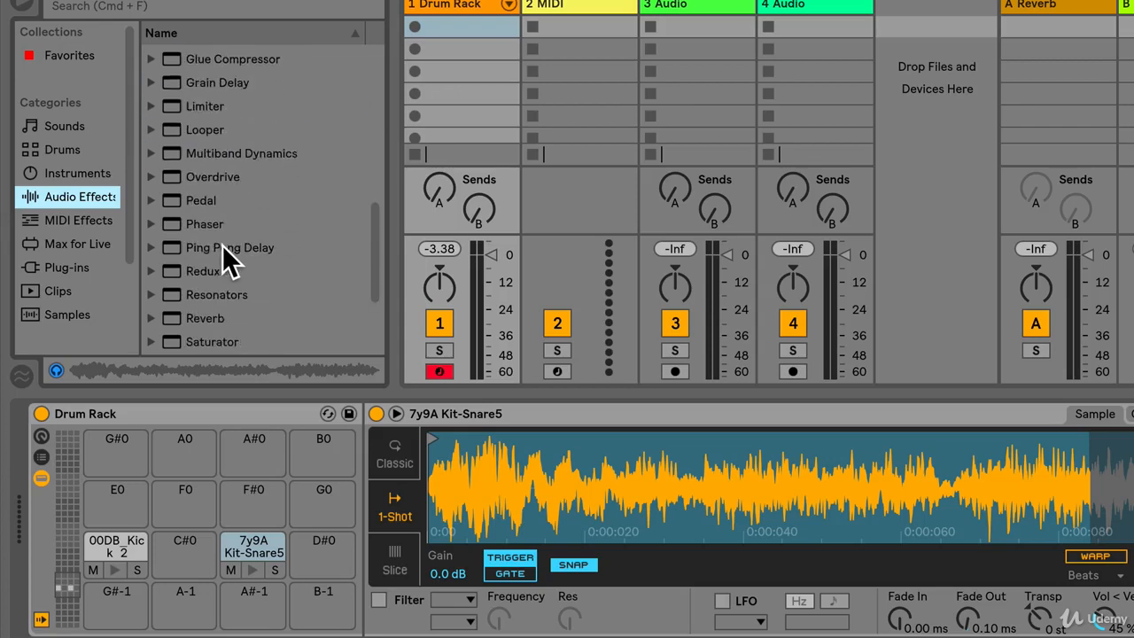
{"action": "left_click_drag", "start_coordinate": [195, 297], "coordinate": [261, 548]}
Play the kick pad on C0 and the snare pad on D0 alternately to audition the snare with its reverb
{"action": "left_click", "coordinate": [422, 506]}
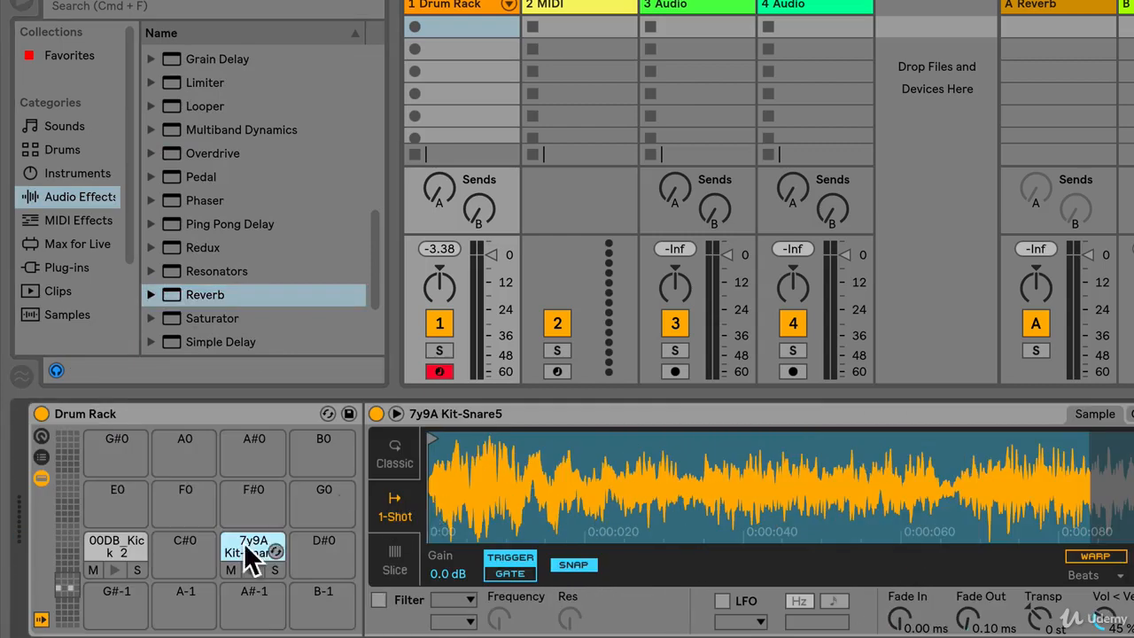
{"action": "left_click", "coordinate": [115, 570]}
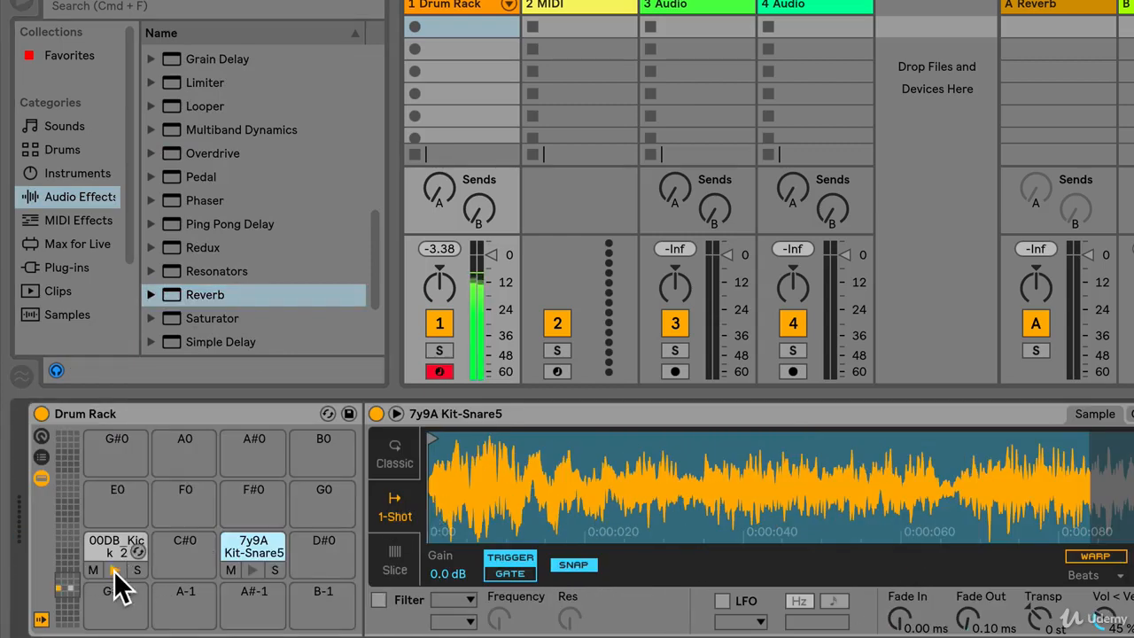
{"action": "left_click", "coordinate": [255, 572]}
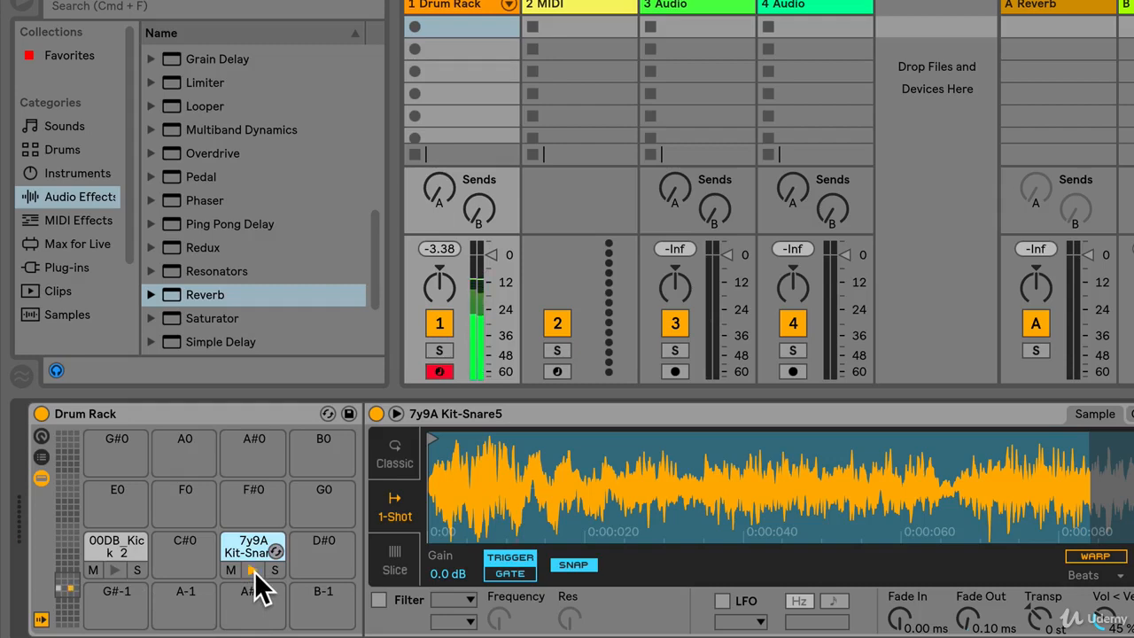
{"action": "key", "text": "a"}
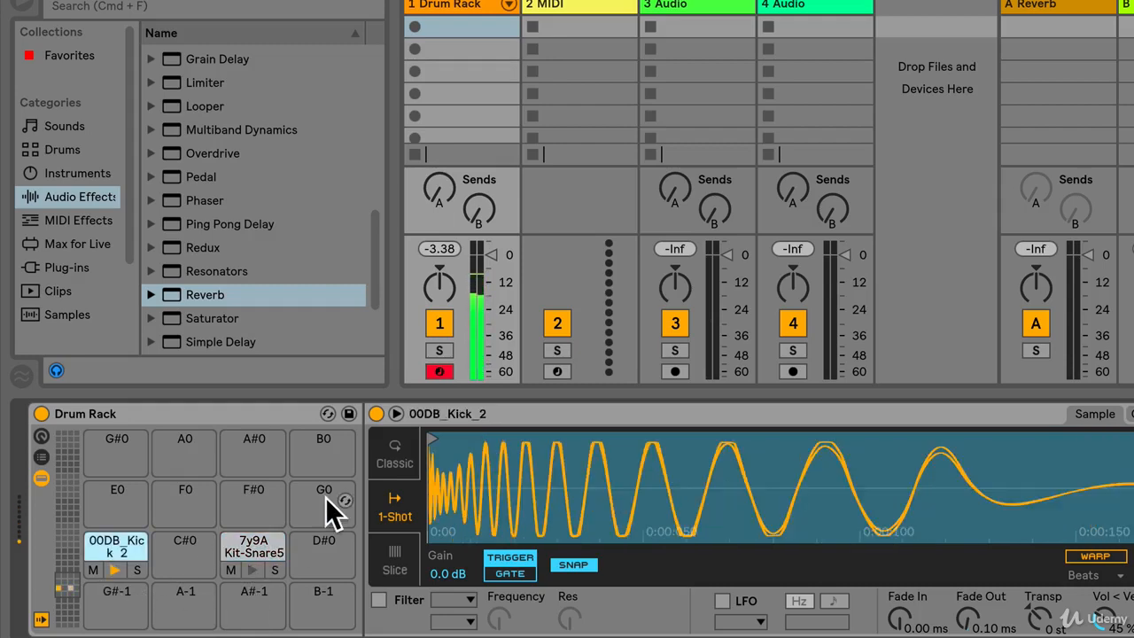
{"action": "key", "text": "s"}
{"action": "key", "text": "a"}
{"action": "key", "text": "s"}
{"action": "key", "text": "a"}
{"action": "key", "text": "s"}
{"action": "key", "text": "a"}
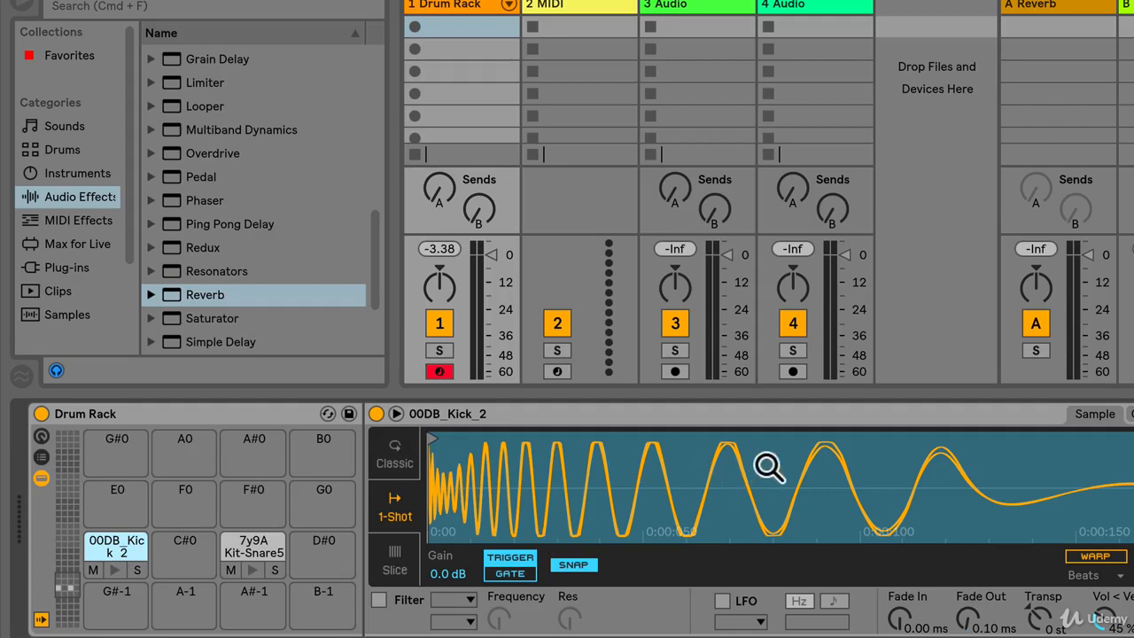
Compare the device chains of the kick and snare pads, examining the Reverb on the snare
{"action": "scroll", "coordinate": [765, 468], "scroll_direction": "right", "scroll_amount": 1}
{"action": "left_click", "coordinate": [249, 554]}
{"action": "scroll", "coordinate": [759, 494], "scroll_direction": "right", "scroll_amount": 10}
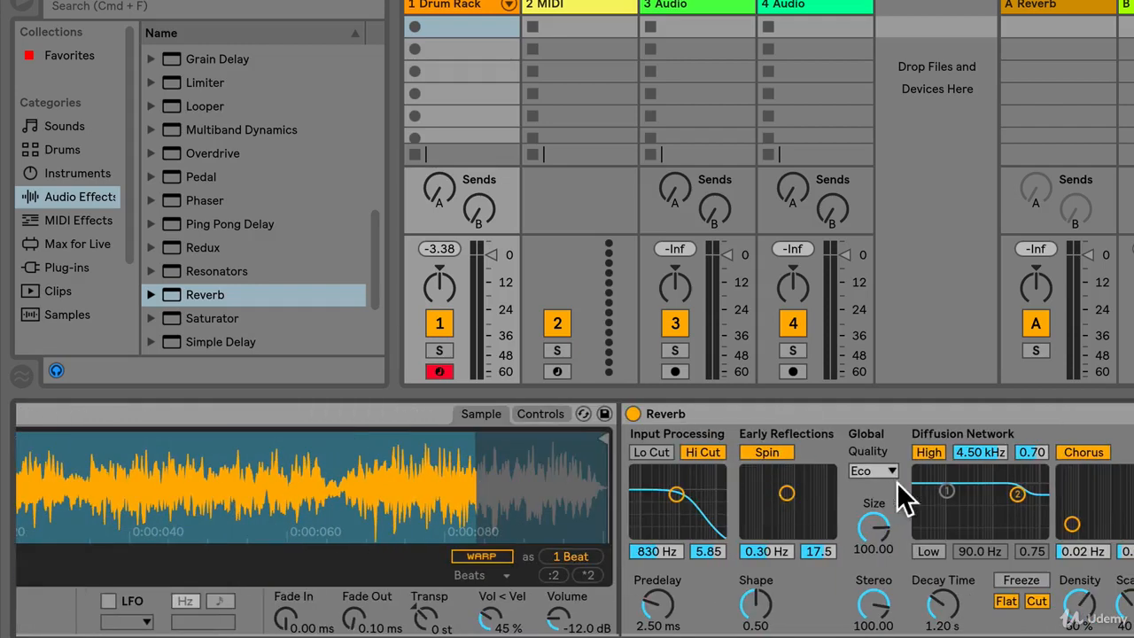
{"action": "scroll", "coordinate": [575, 505], "scroll_direction": "left", "scroll_amount": 10}
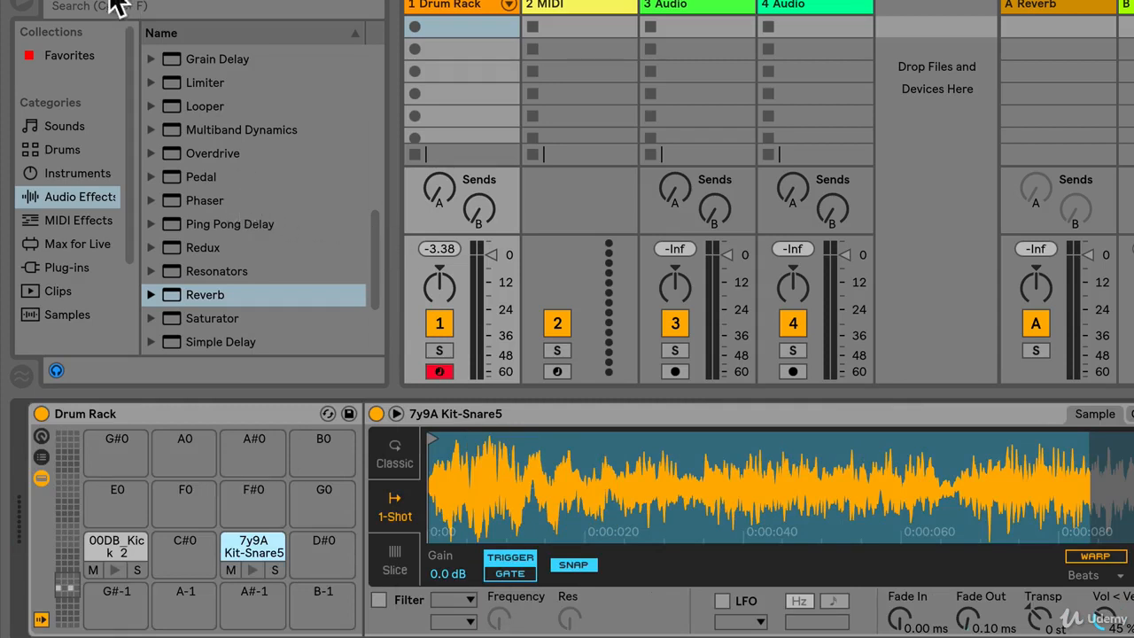
Search the samples for "high hat", preview the matches and load High Hats with Reverse-127bpm onto the F#0 pad
{"action": "left_click", "coordinate": [85, 314]}
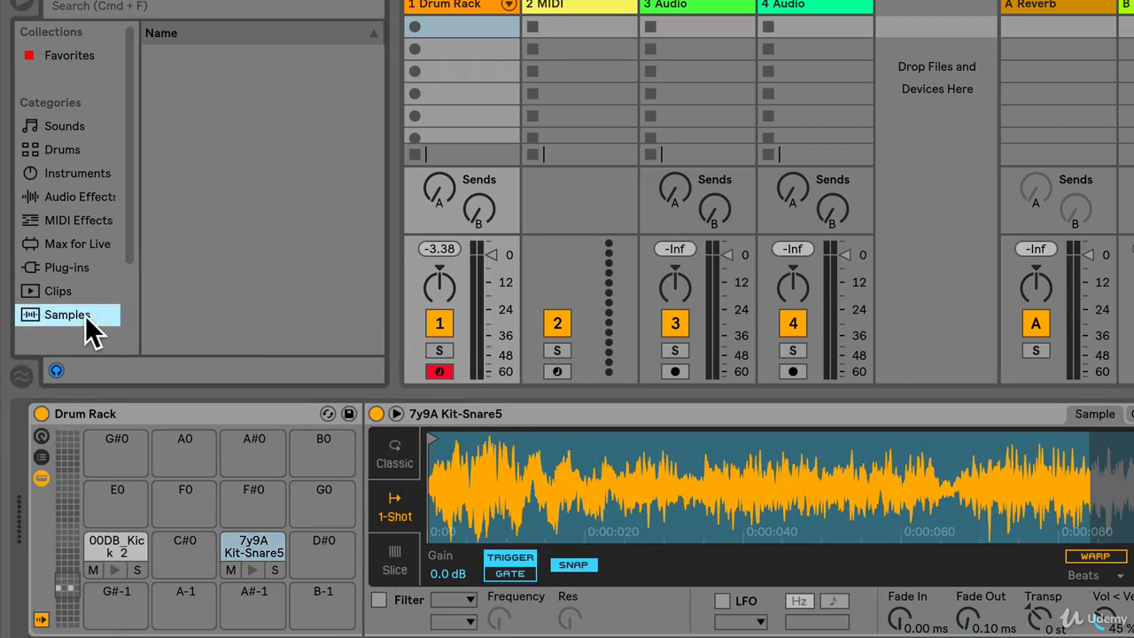
{"action": "left_click", "coordinate": [92, 9]}
{"action": "type", "text": "high h"}
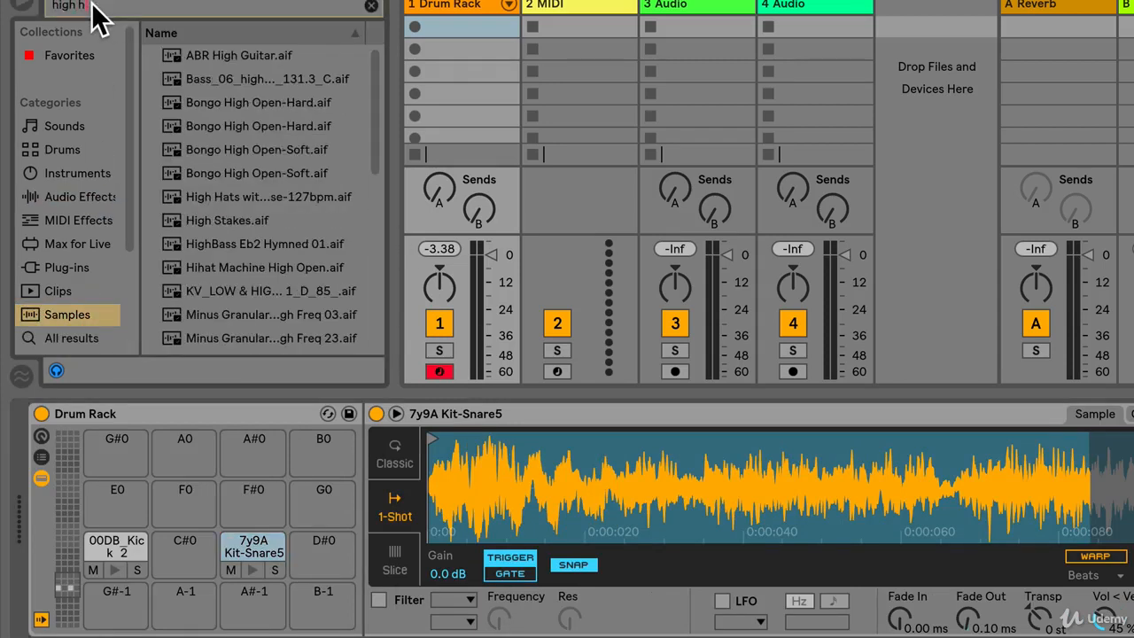
{"action": "left_click", "coordinate": [234, 84]}
{"action": "type", "text": "h"}
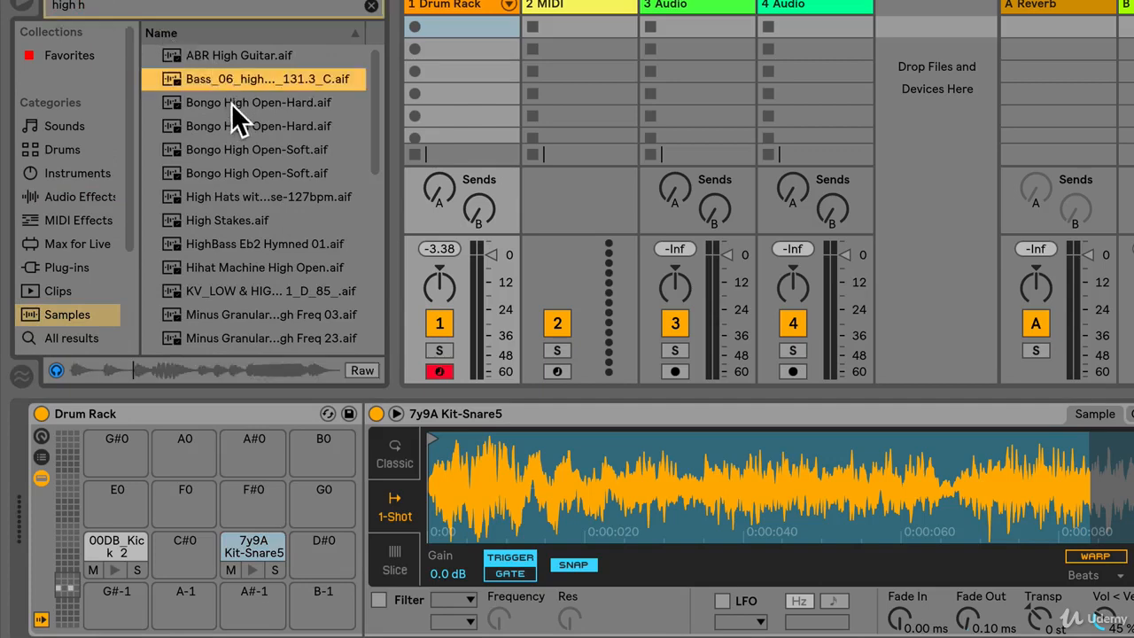
{"action": "left_click", "coordinate": [232, 103]}
{"action": "left_click", "coordinate": [111, 8]}
{"action": "type", "text": "at"}
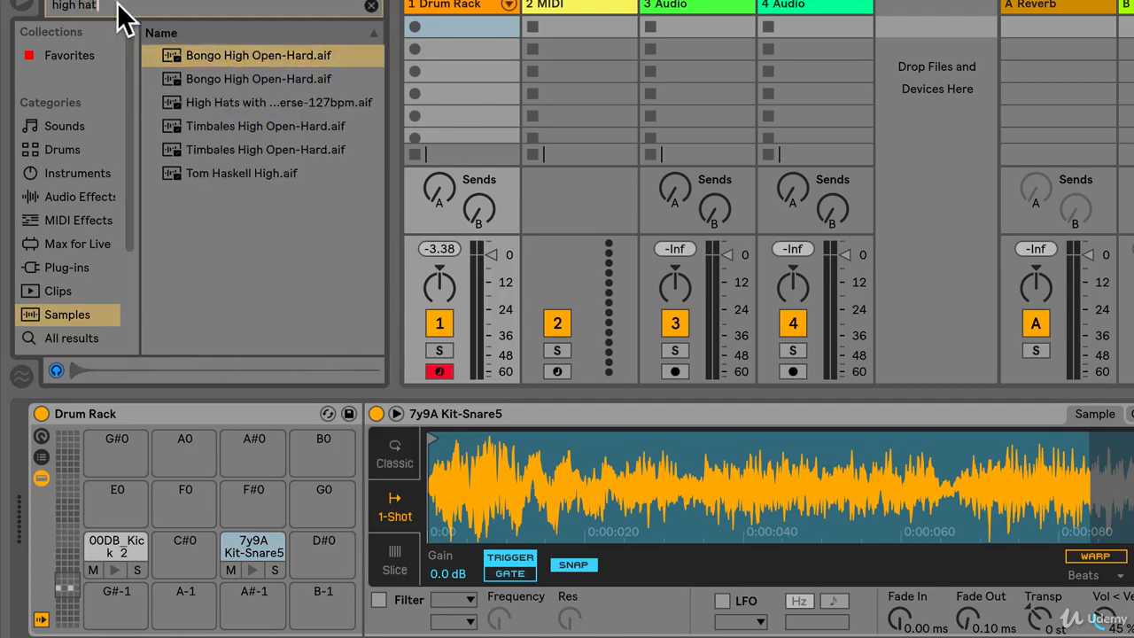
{"action": "left_click", "coordinate": [207, 54]}
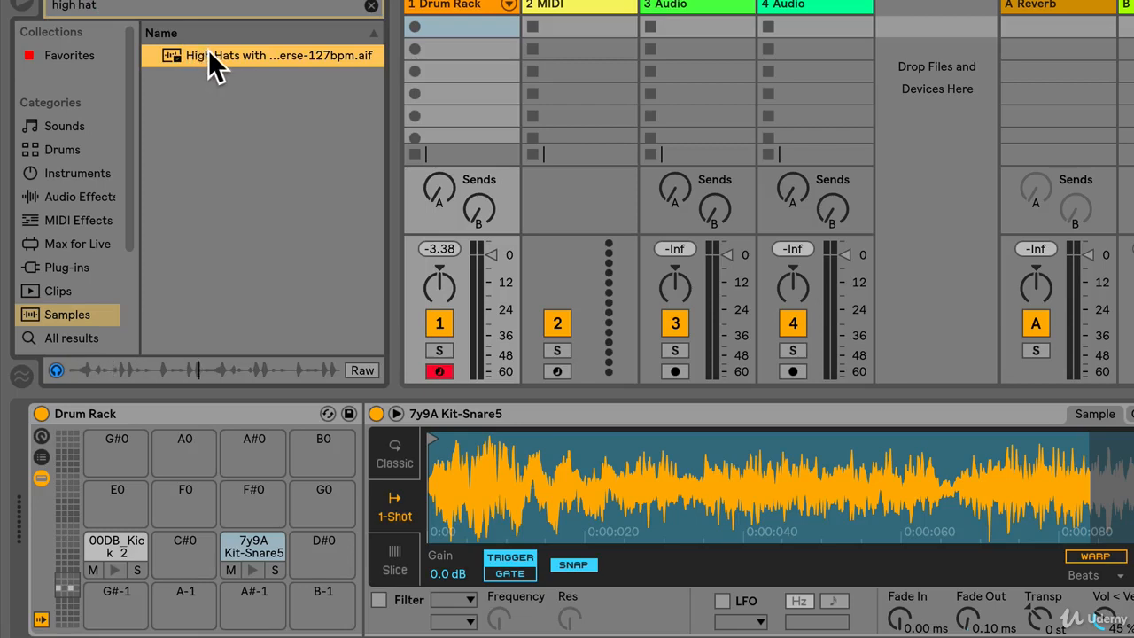
{"action": "left_click_drag", "start_coordinate": [208, 50], "coordinate": [254, 505]}
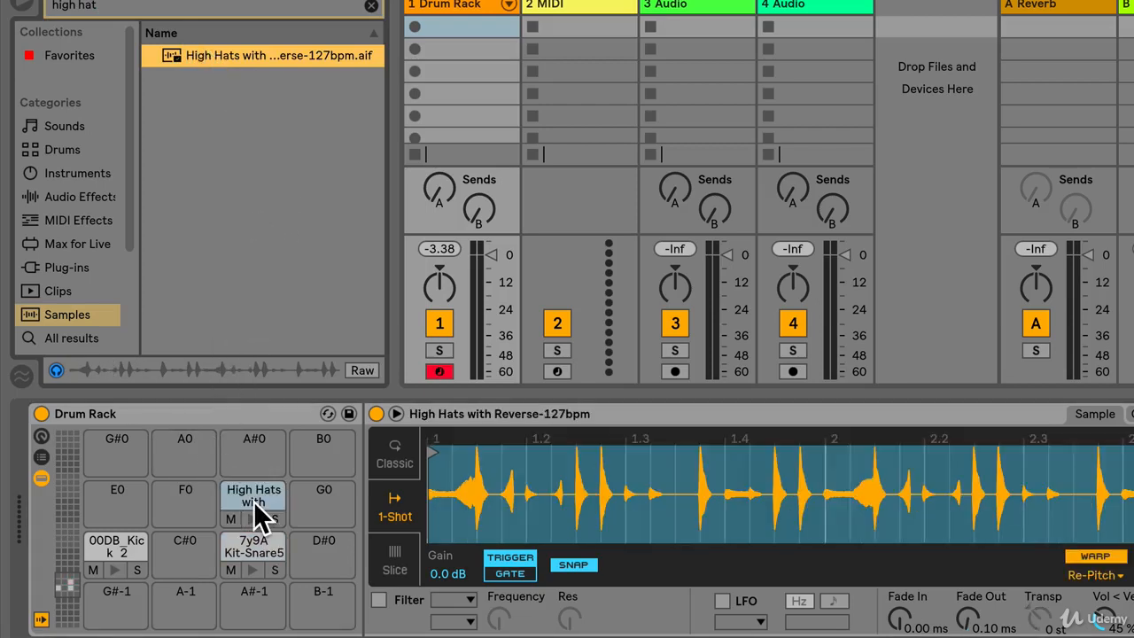
Trim the start and end of the high-hat sample to isolate the single hit at 1.2.3
{"action": "left_click_drag", "start_coordinate": [440, 455], "coordinate": [584, 445]}
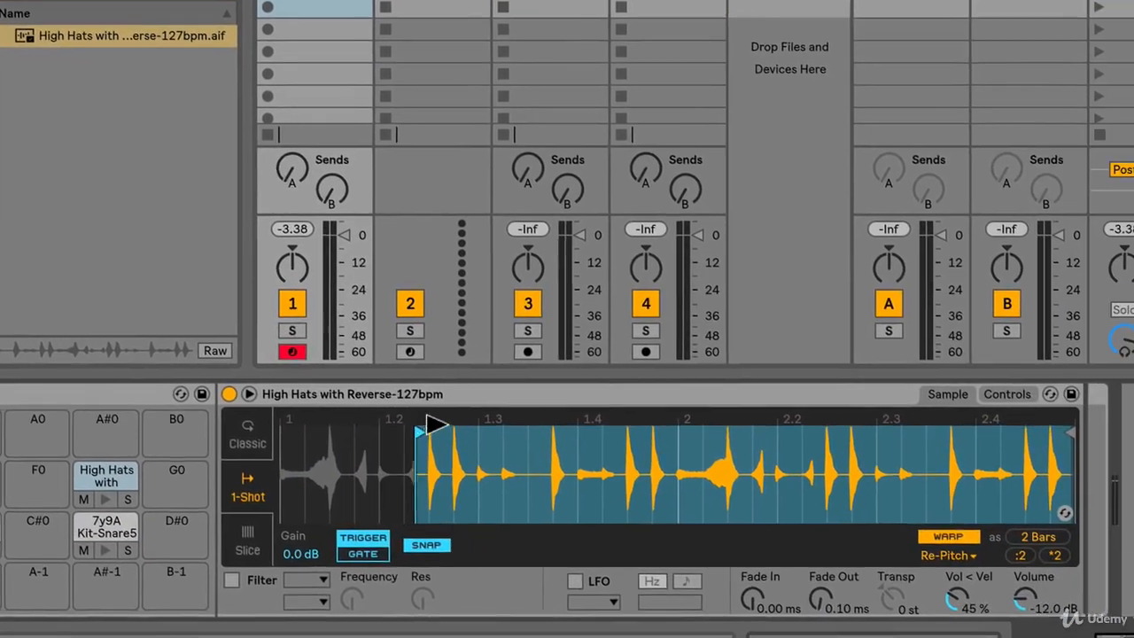
{"action": "left_click_drag", "start_coordinate": [436, 424], "coordinate": [441, 426]}
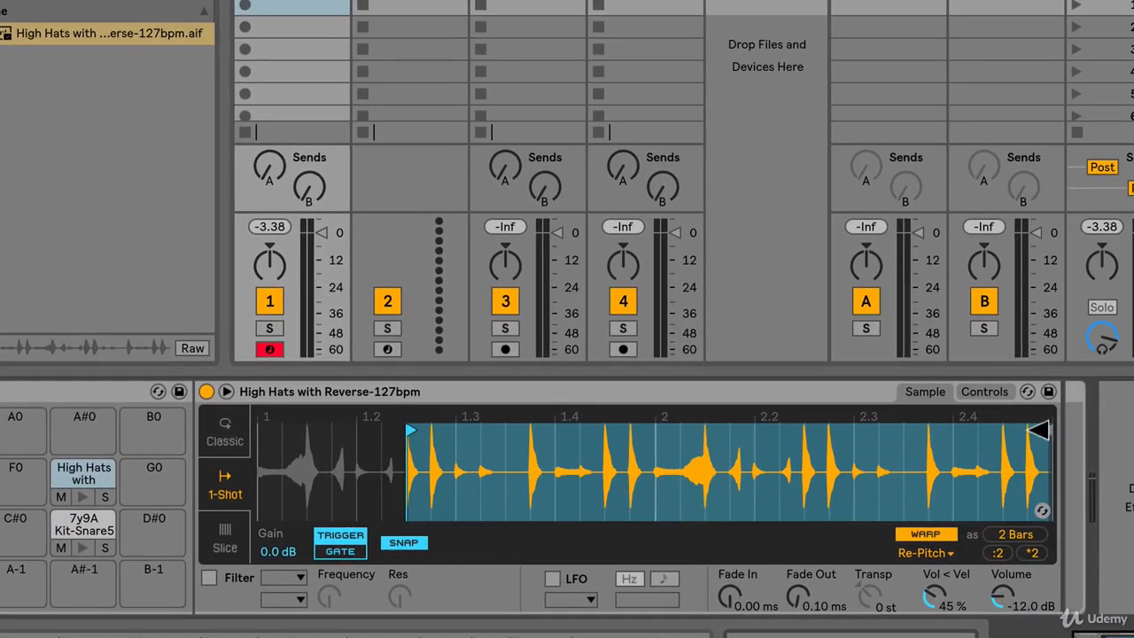
{"action": "mouse_move", "coordinate": [1038, 430]}
{"action": "left_mouse_down"}
{"action": "mouse_move", "coordinate": [405, 435]}
{"action": "mouse_move", "coordinate": [424, 428]}
{"action": "mouse_move", "coordinate": [418, 479]}
{"action": "left_mouse_up"}
{"action": "scroll", "coordinate": [408, 471], "scroll_direction": "left", "scroll_amount": 5}
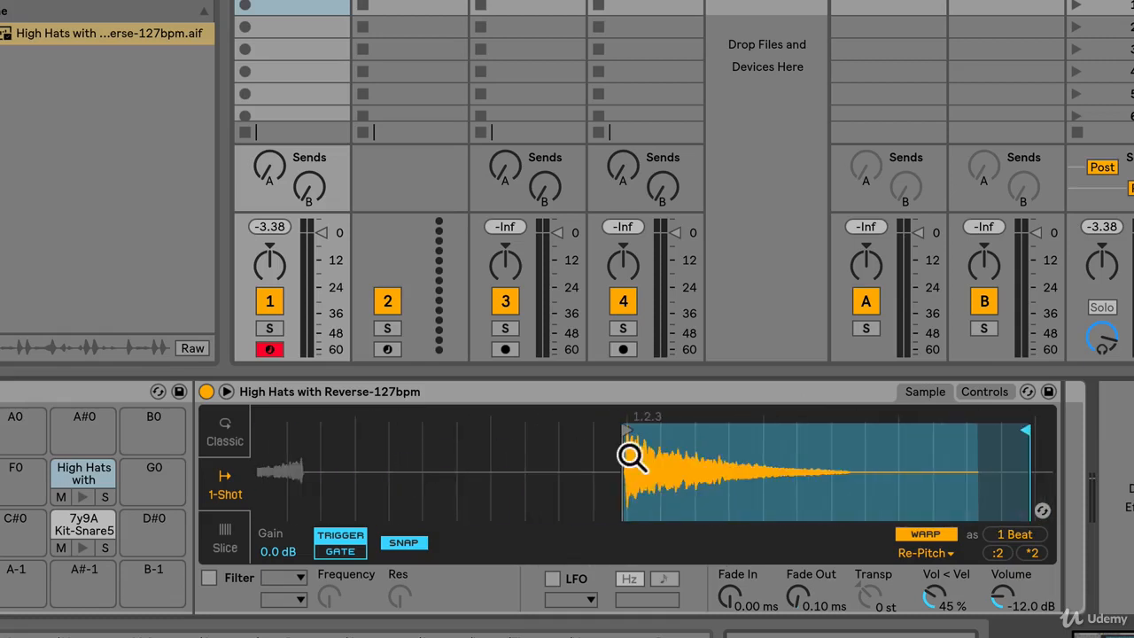
{"action": "left_click_drag", "start_coordinate": [626, 429], "coordinate": [630, 429]}
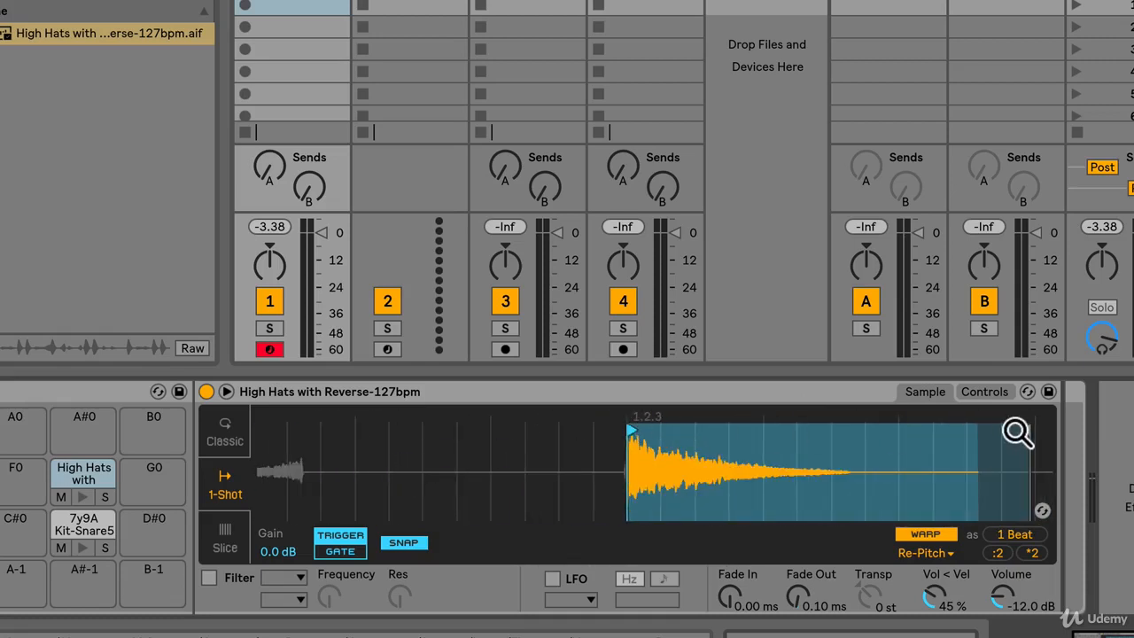
{"action": "left_click_drag", "start_coordinate": [1010, 428], "coordinate": [929, 428]}
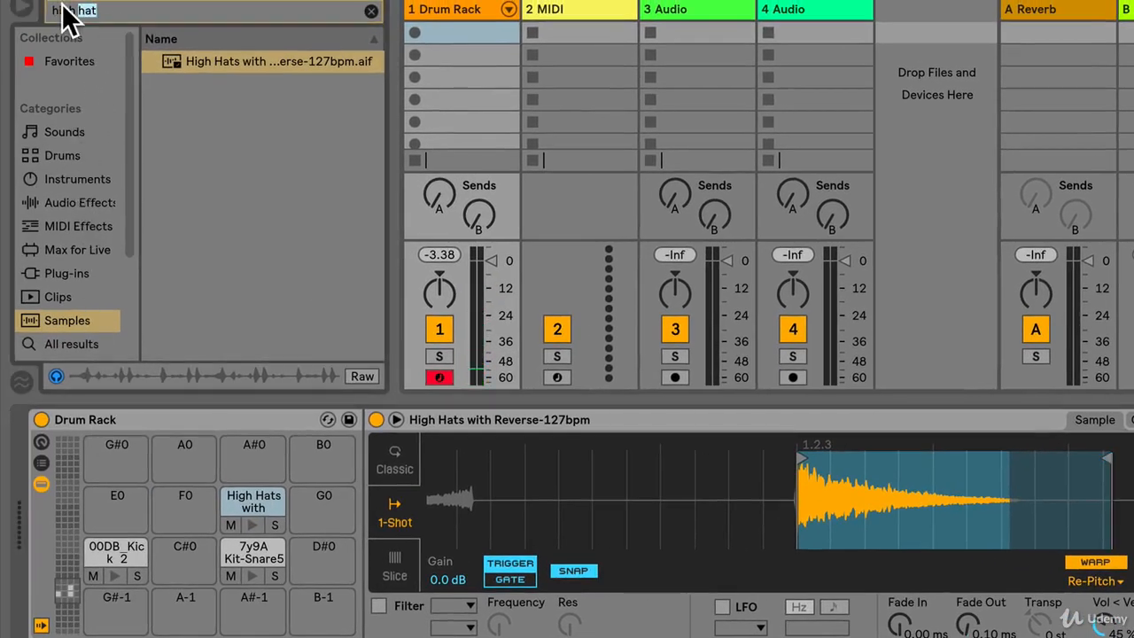
Clear the sample search, add the Arpeggiator MIDI effect to the high-hat pad on F#0 and set its rate to 1/16
{"action": "left_click", "coordinate": [76, 11]}
{"action": "key", "text": "BackSpace"}
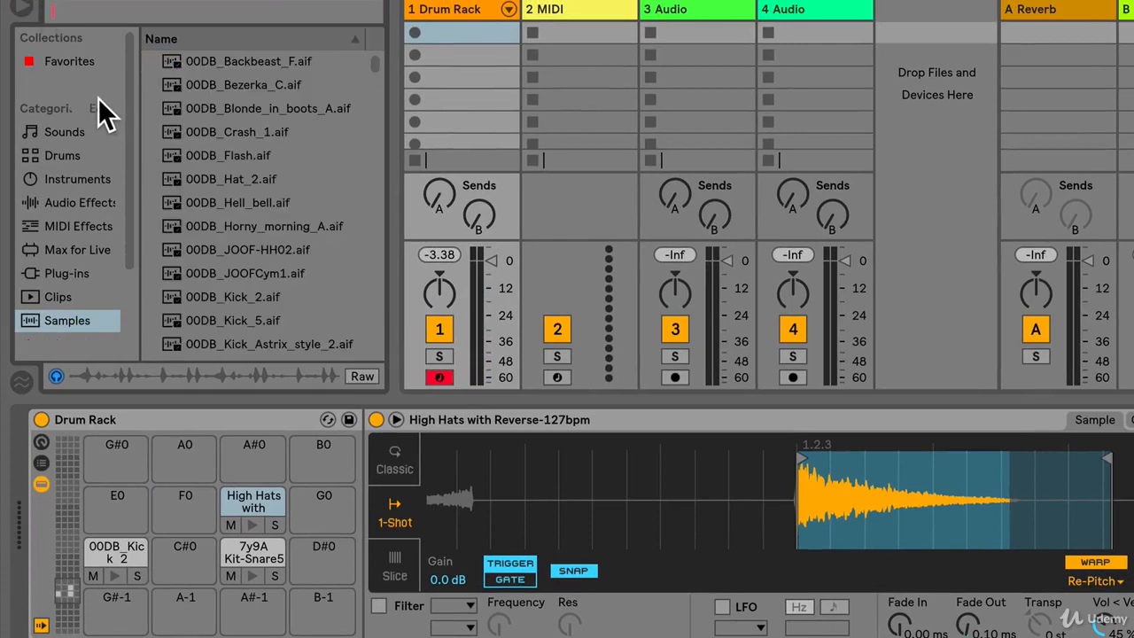
{"action": "left_click", "coordinate": [76, 201]}
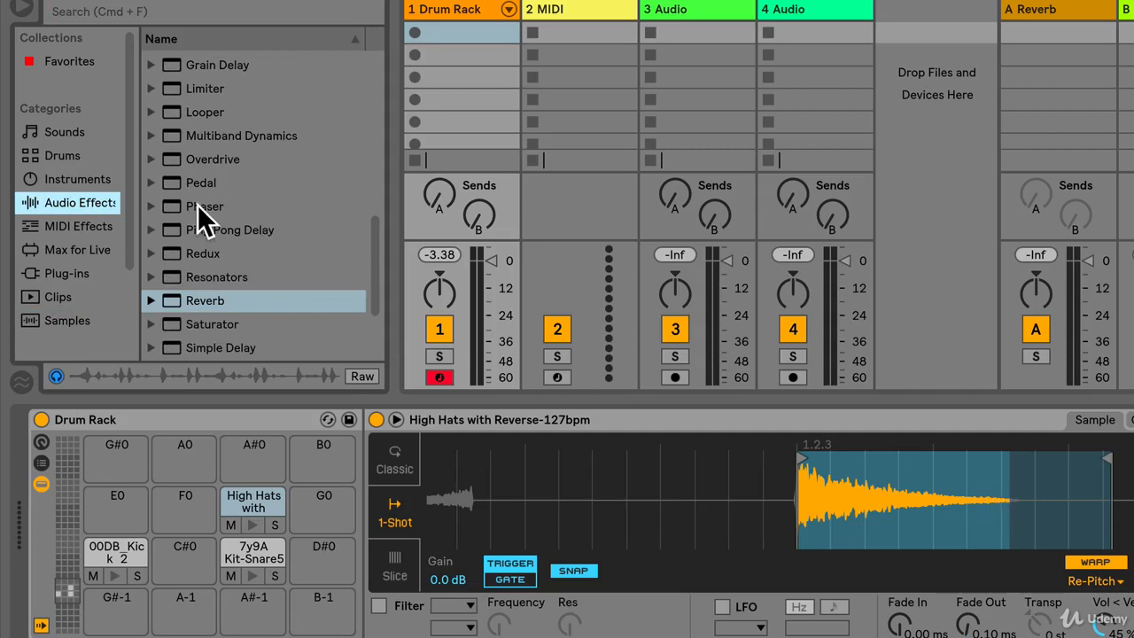
{"action": "scroll", "coordinate": [221, 230], "scroll_direction": "up", "scroll_amount": 5}
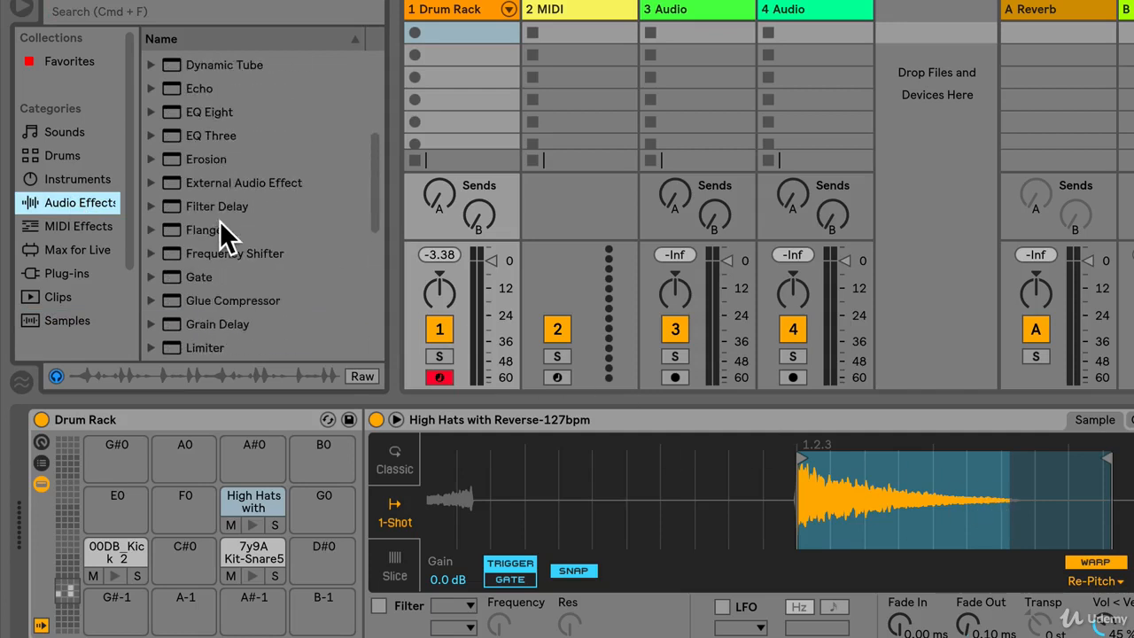
{"action": "left_click", "coordinate": [64, 226]}
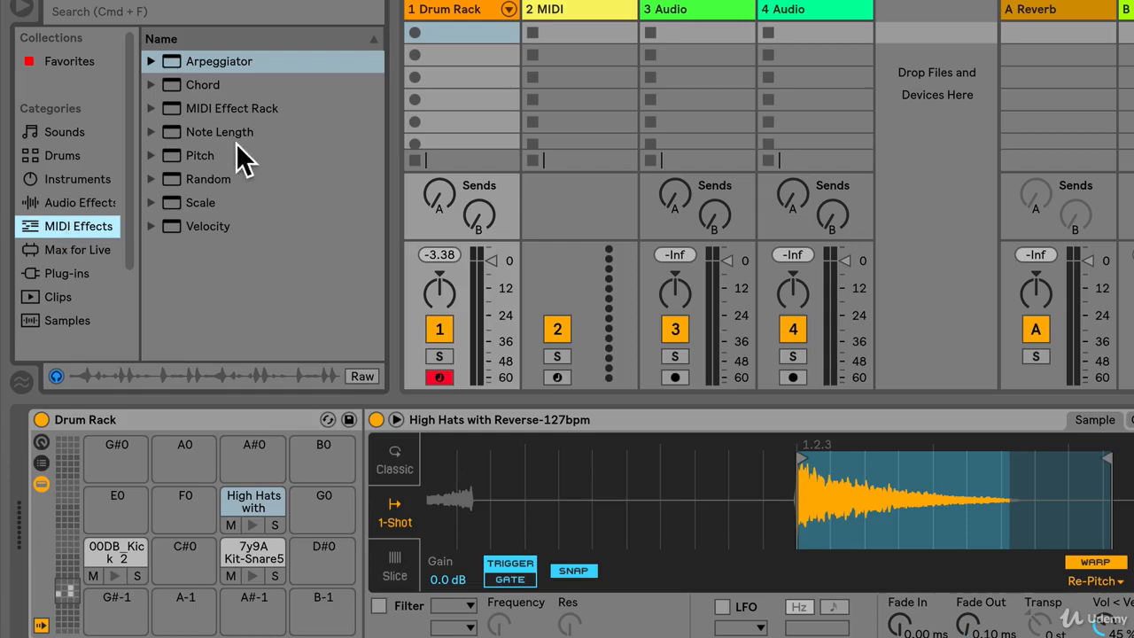
{"action": "left_click_drag", "start_coordinate": [195, 58], "coordinate": [251, 500]}
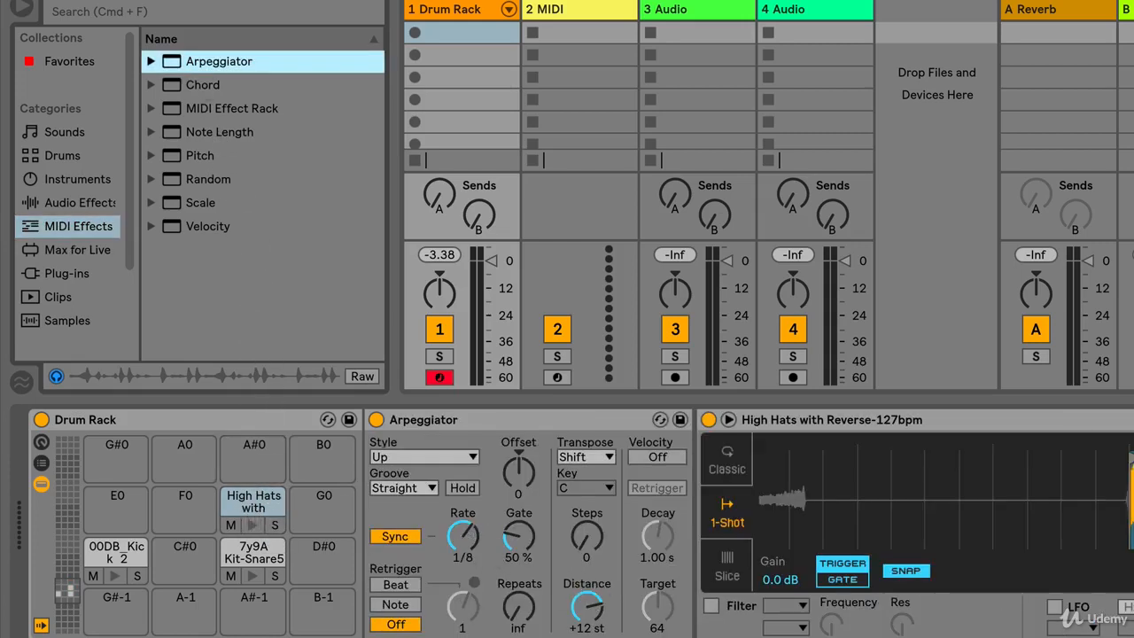
{"action": "left_click_drag", "start_coordinate": [465, 537], "coordinate": [465, 518]}
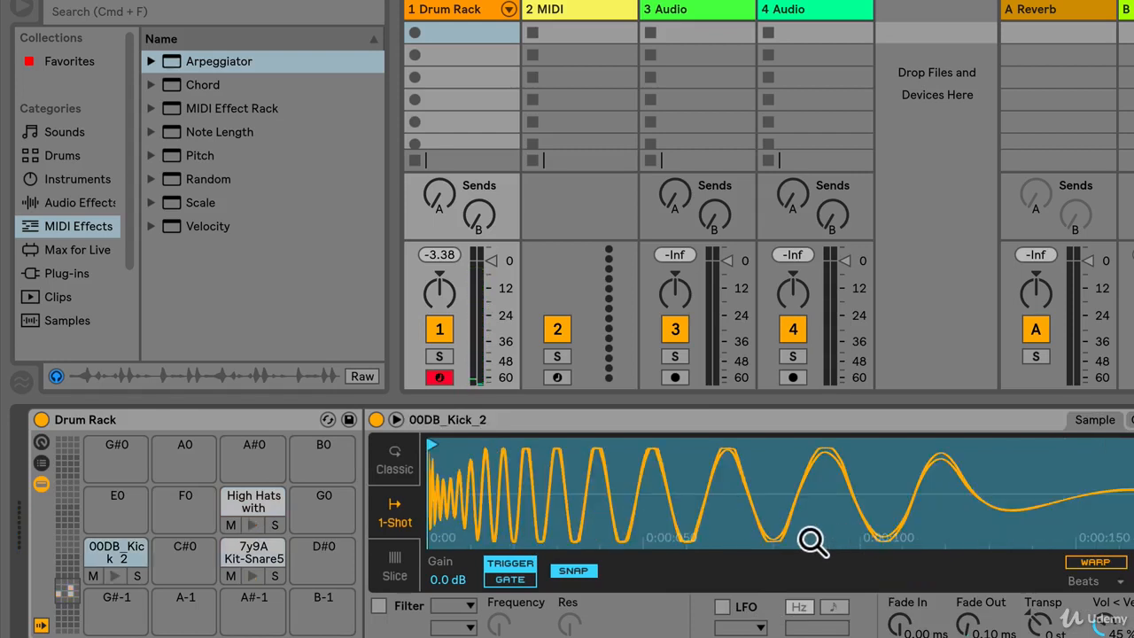
Copy the high-hat pad from F#0 to G#0 and set the copy's Arpeggiator rate to 1/8
{"action": "left_click", "coordinate": [249, 498]}
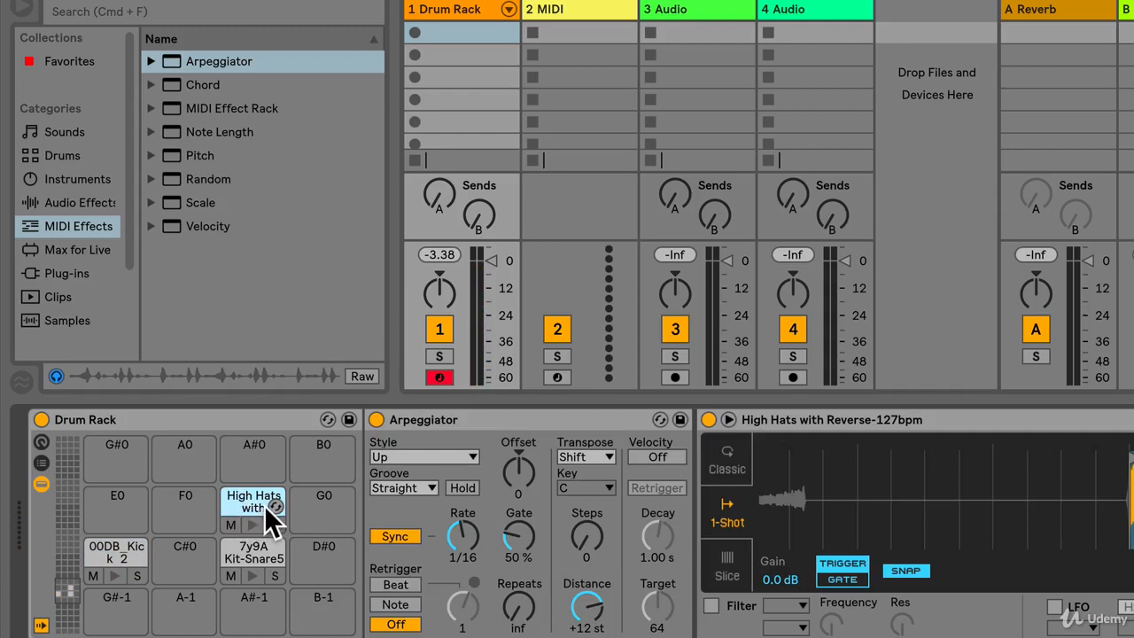
{"action": "left_click_drag", "start_coordinate": [255, 502], "coordinate": [107, 451]}
{"action": "left_click", "coordinate": [107, 451]}
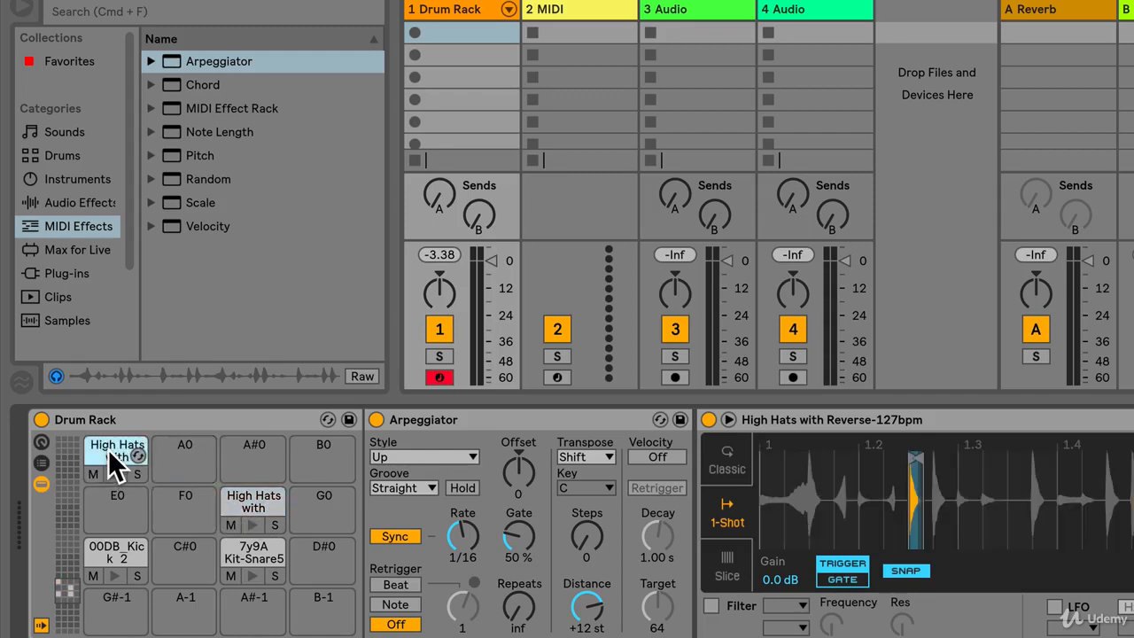
{"action": "left_click", "coordinate": [459, 545]}
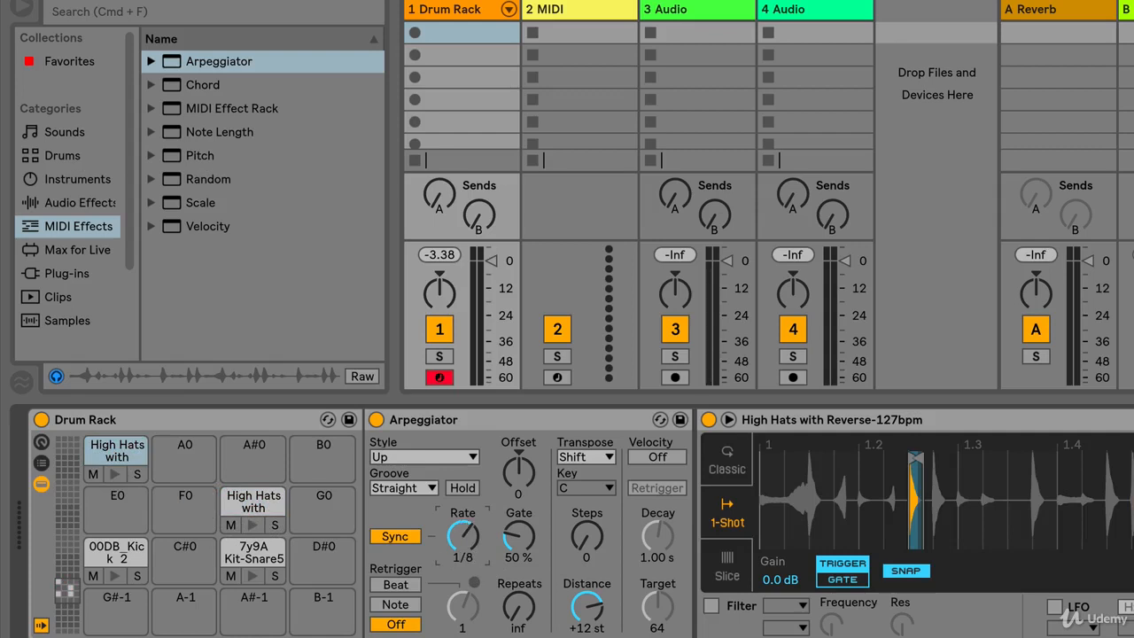
Set the Arpeggiator rate on the G#0 high-hat pad to 1/16 and copy that pad to A#0
{"action": "left_click", "coordinate": [258, 504]}
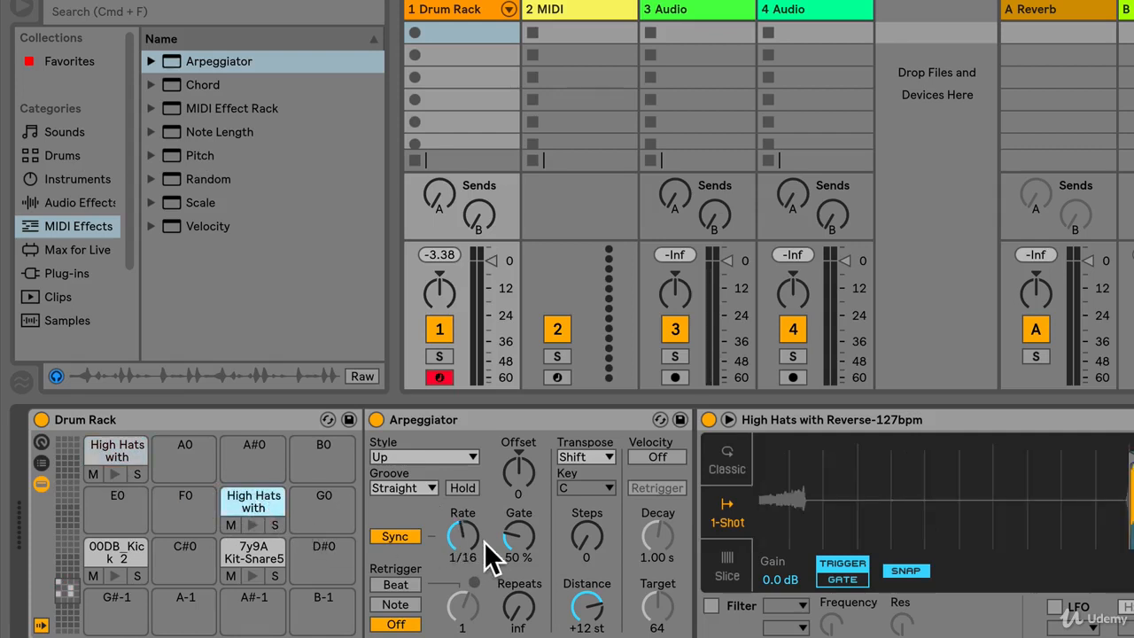
{"action": "left_click", "coordinate": [113, 460]}
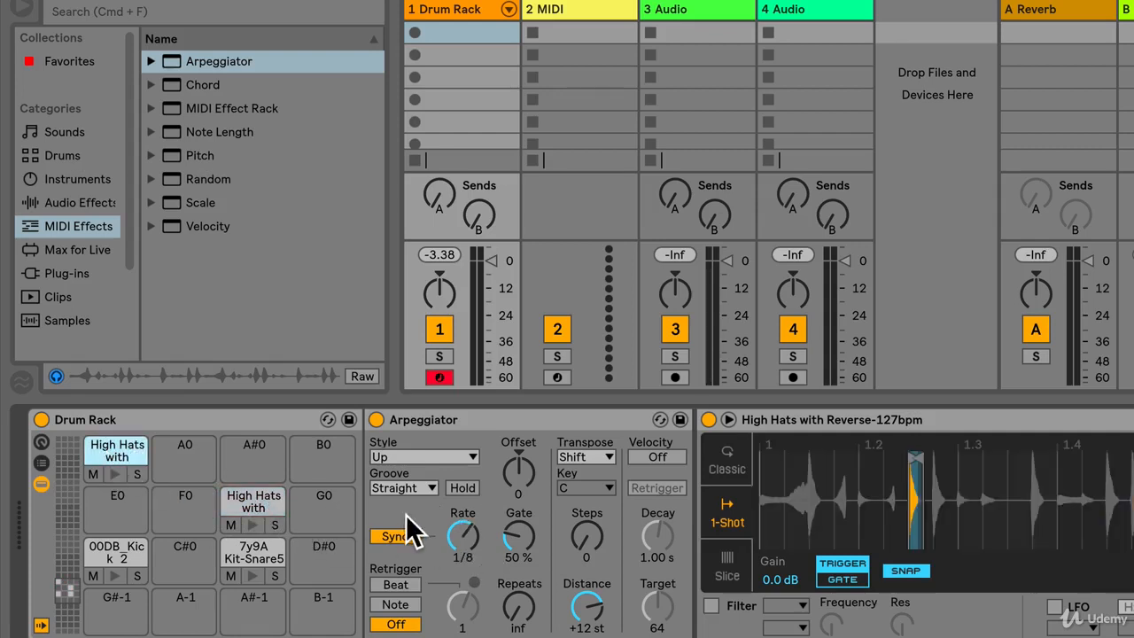
{"action": "left_click_drag", "start_coordinate": [462, 541], "coordinate": [461, 525]}
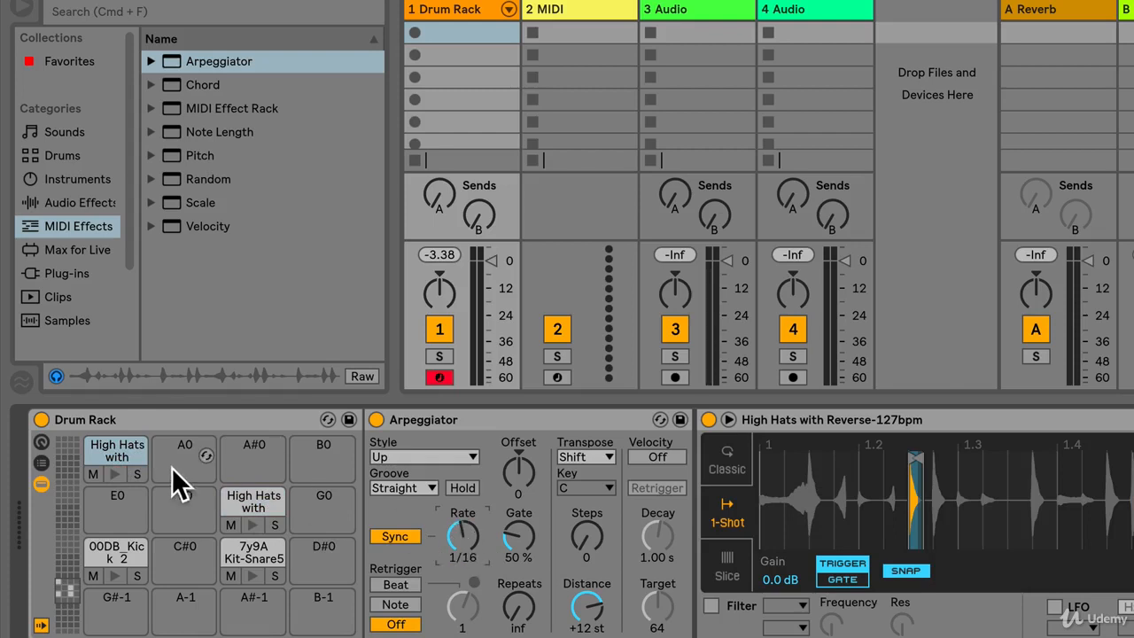
{"action": "left_click_drag", "start_coordinate": [115, 458], "coordinate": [270, 458]}
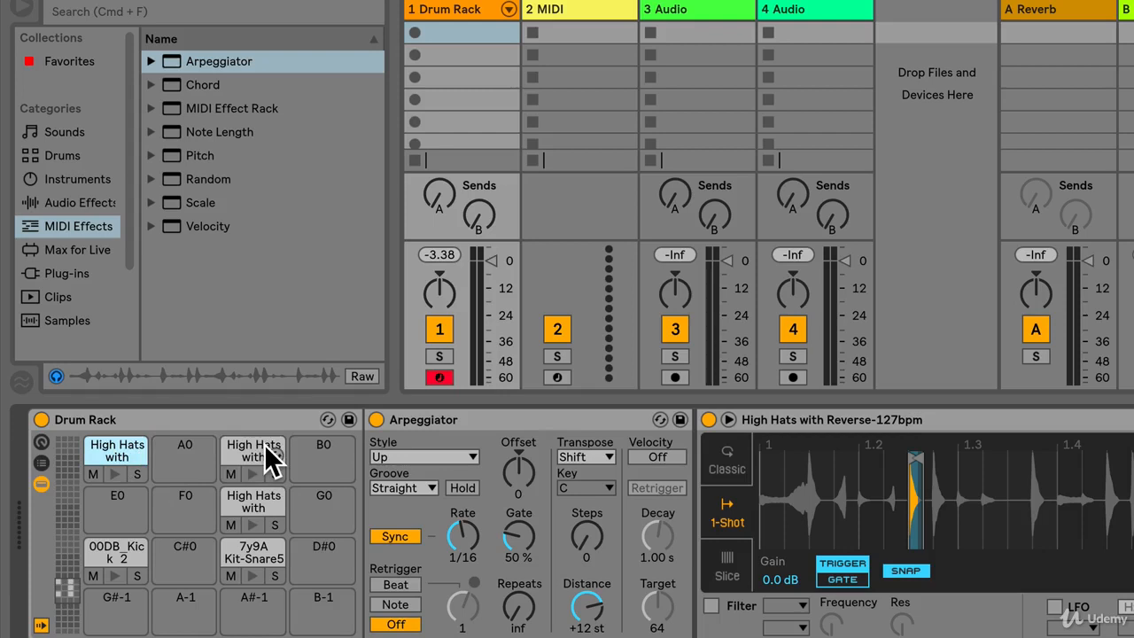
Play the kick, the snare and the three high-hat pads in turn to audition the kit
{"action": "key", "text": "a"}
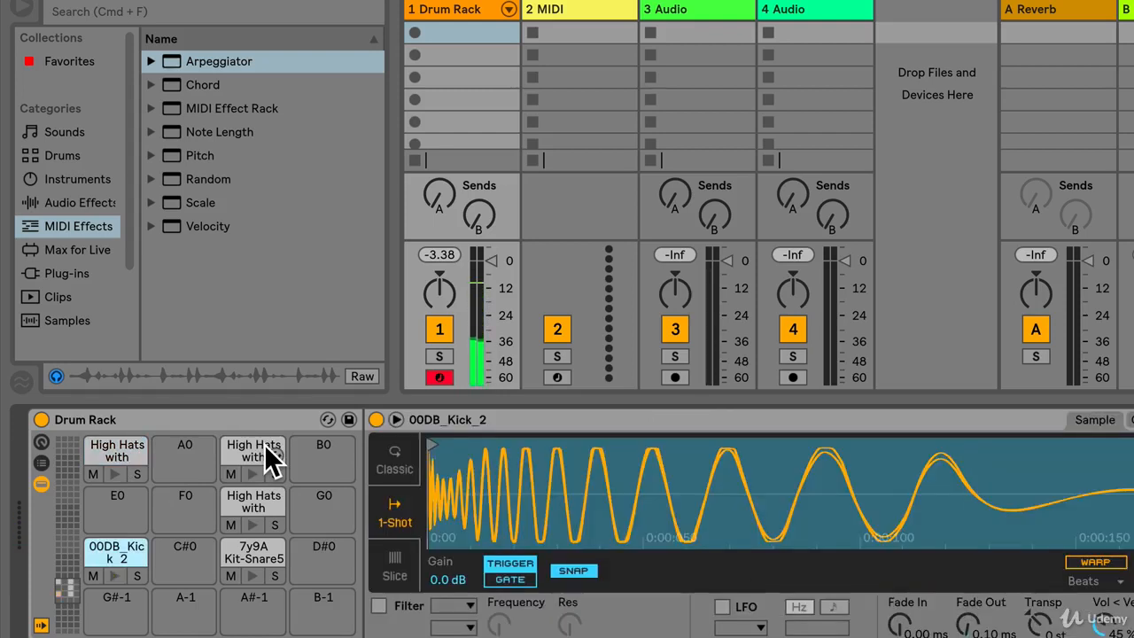
{"action": "key", "text": "s"}
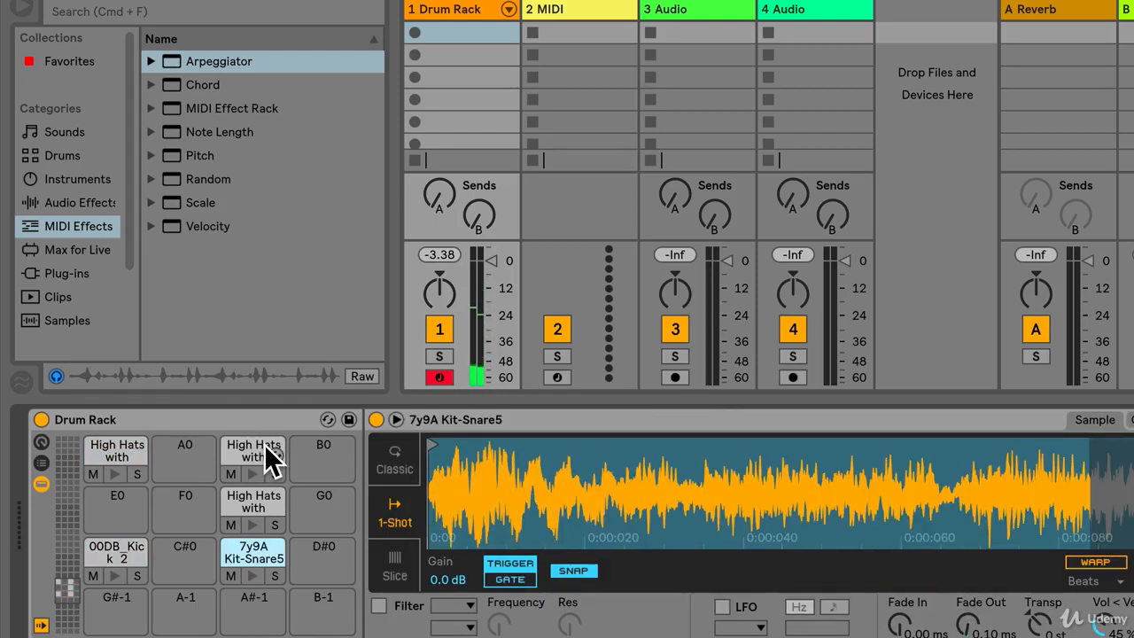
{"action": "key", "text": "t"}
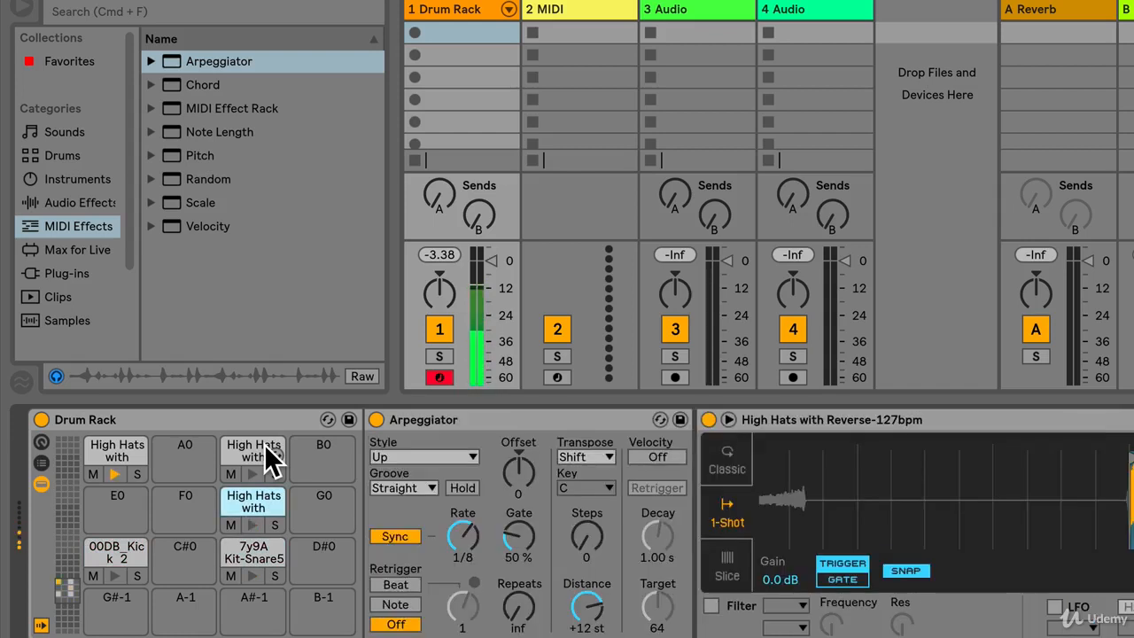
{"action": "key", "text": "y"}
{"action": "key", "text": "u"}
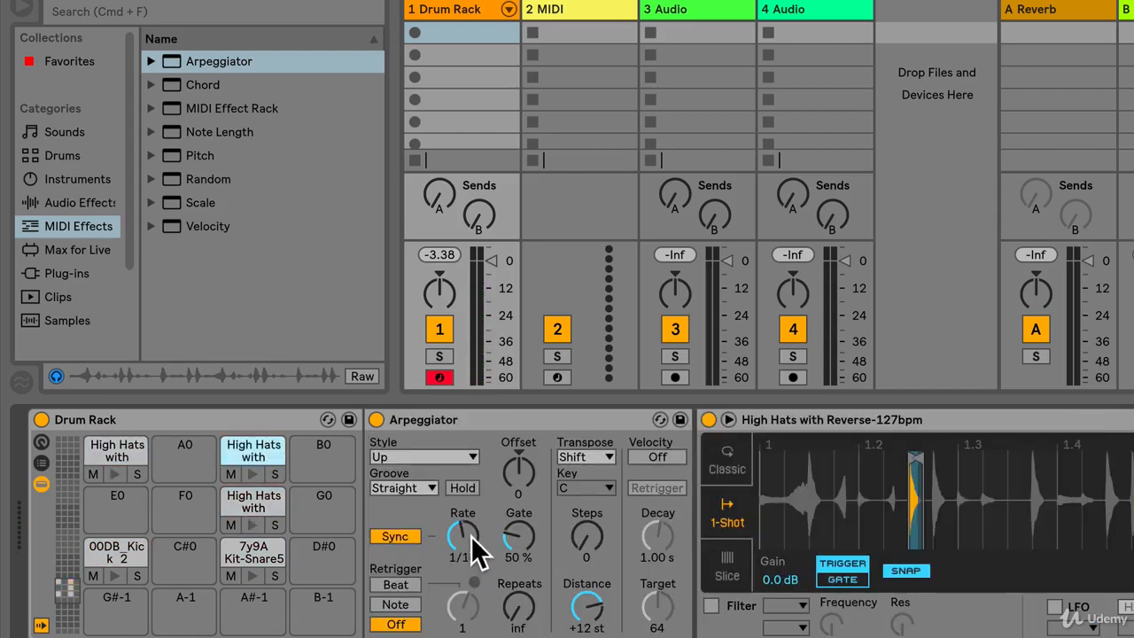
Set a faster synced Arpeggiator rate on the A#0 high-hat pad and play the kit with the transport running
{"action": "left_click_drag", "start_coordinate": [468, 551], "coordinate": [468, 585]}
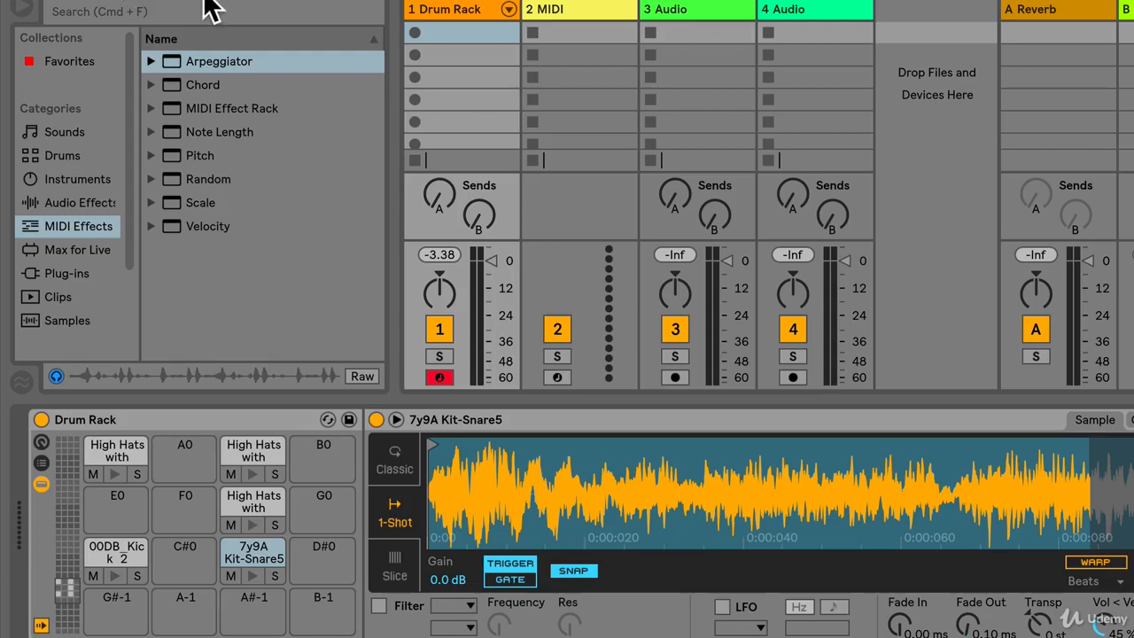
{"action": "key", "text": "space"}
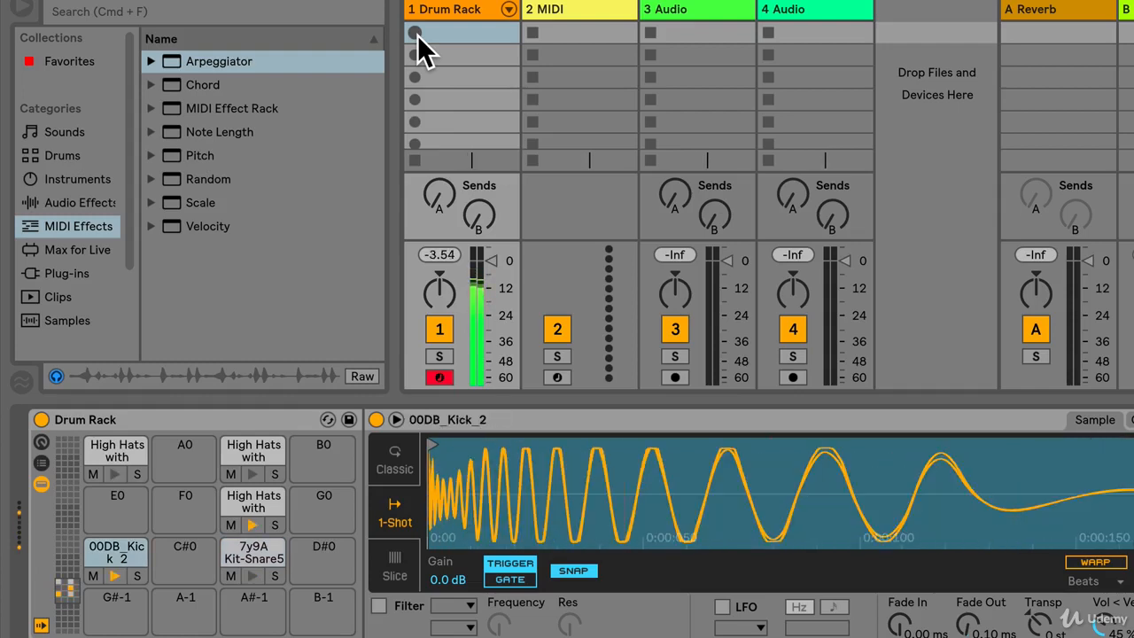
{"action": "key", "text": "Return"}
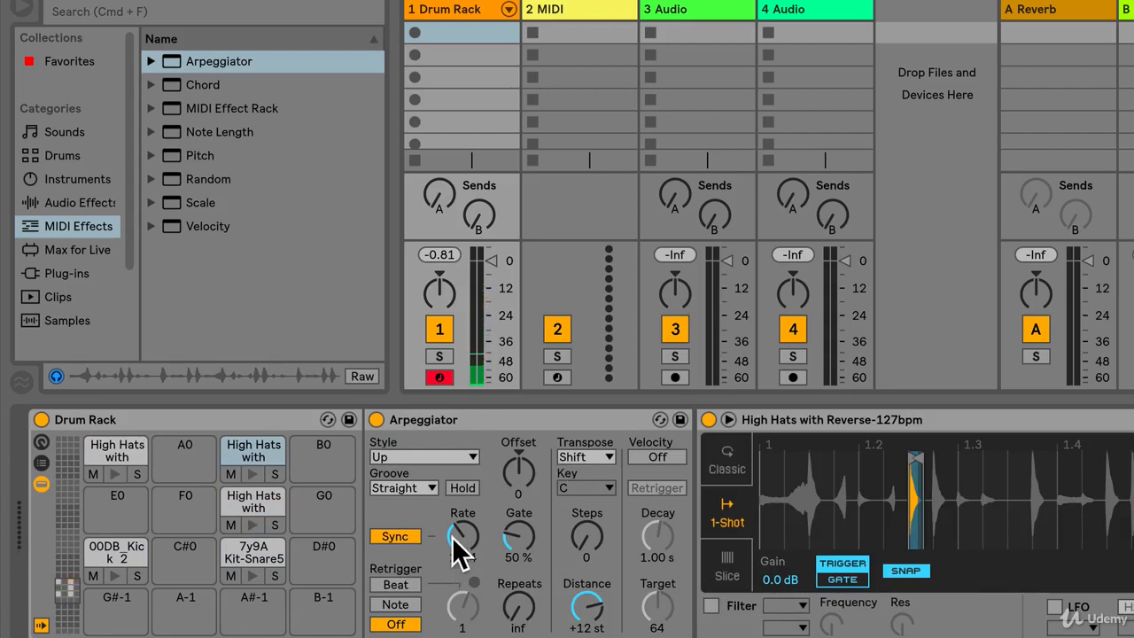
Switch the A#0 high-hat pad's Arpeggiator from Sync to Free and set its rate to 21.5 ms
{"action": "left_click", "coordinate": [399, 537]}
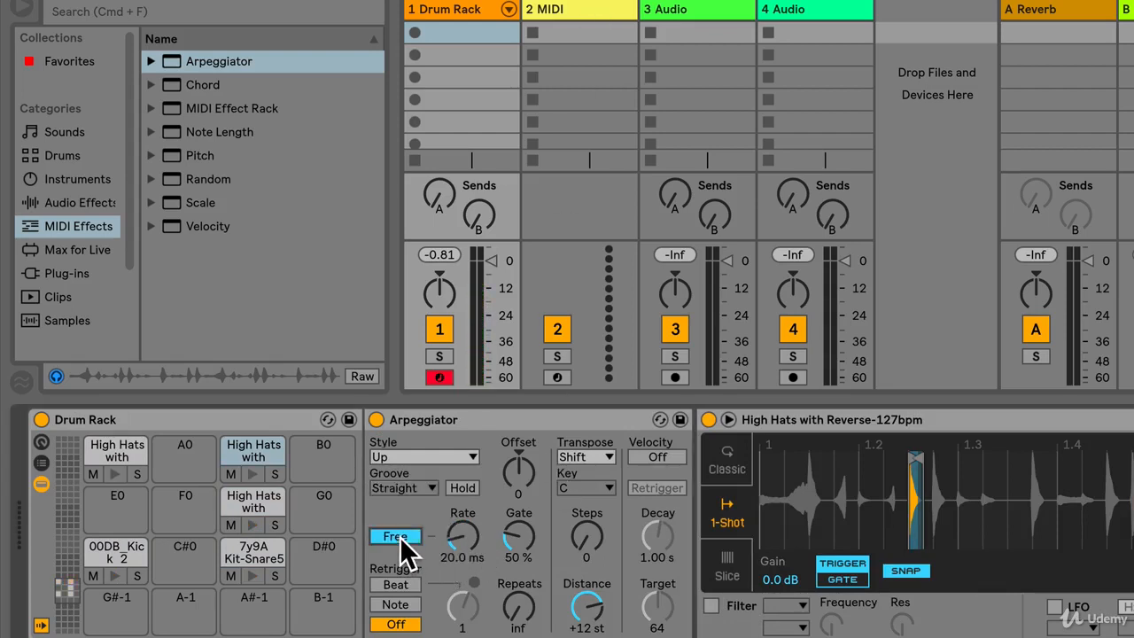
{"action": "mouse_move", "coordinate": [455, 538]}
{"action": "left_mouse_down"}
{"action": "mouse_move", "coordinate": [457, 555]}
{"action": "mouse_move", "coordinate": [460, 543]}
{"action": "left_mouse_up"}
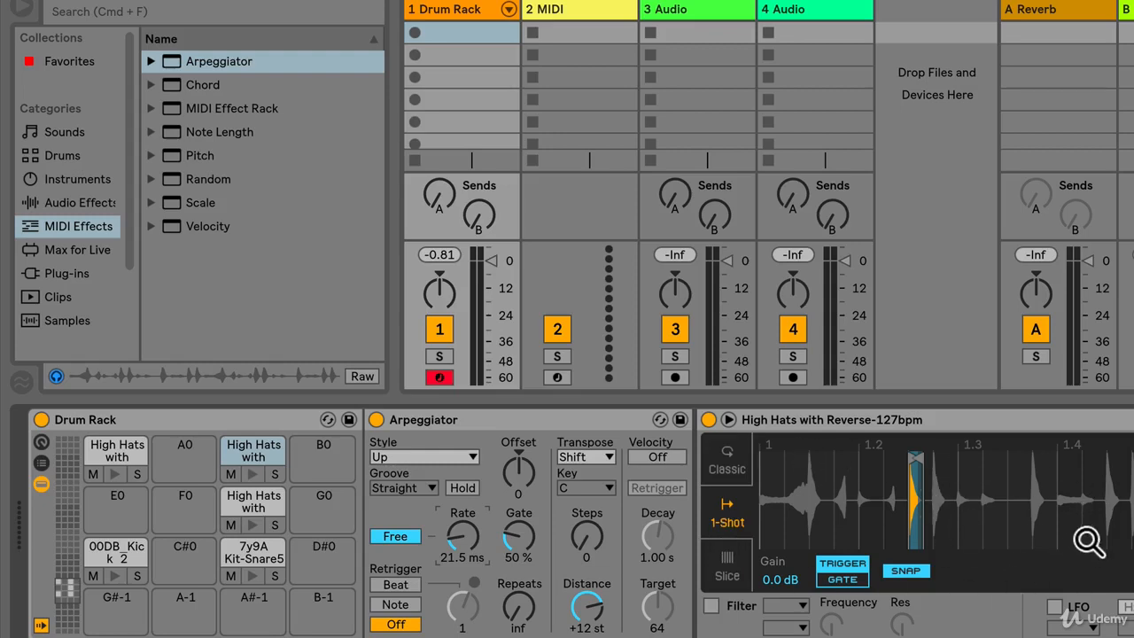
Examine the individual device chains of the A#0 high-hat, the snare and the F#0 high-hat pads
{"action": "scroll", "coordinate": [815, 505], "scroll_direction": "right", "scroll_amount": 4}
{"action": "scroll", "coordinate": [265, 514], "scroll_direction": "left", "scroll_amount": 4}
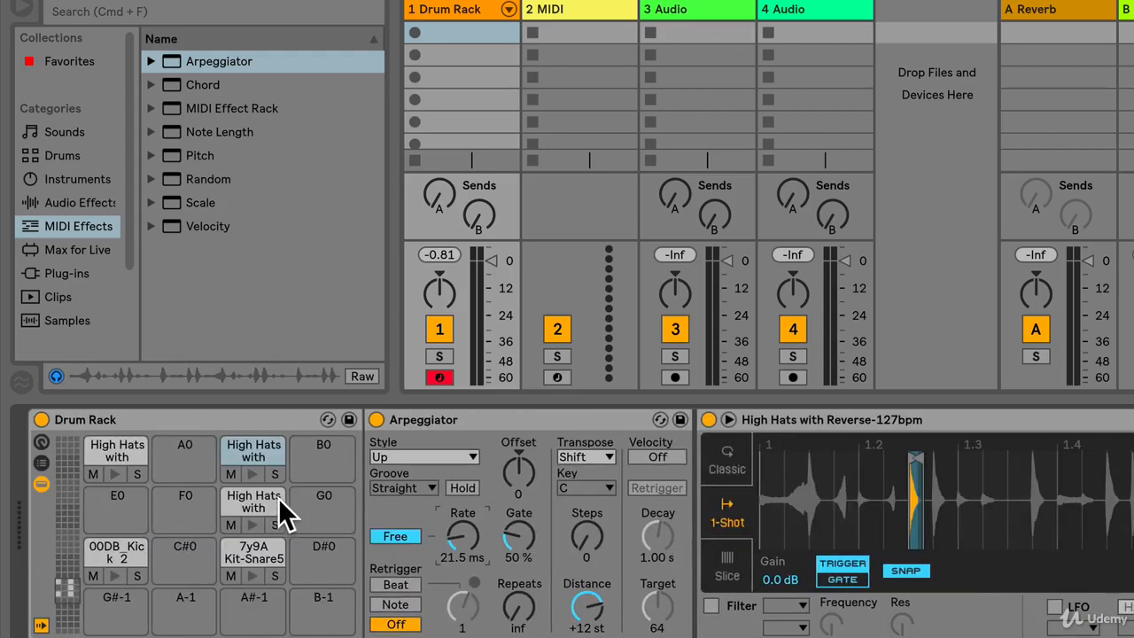
{"action": "left_click", "coordinate": [258, 560]}
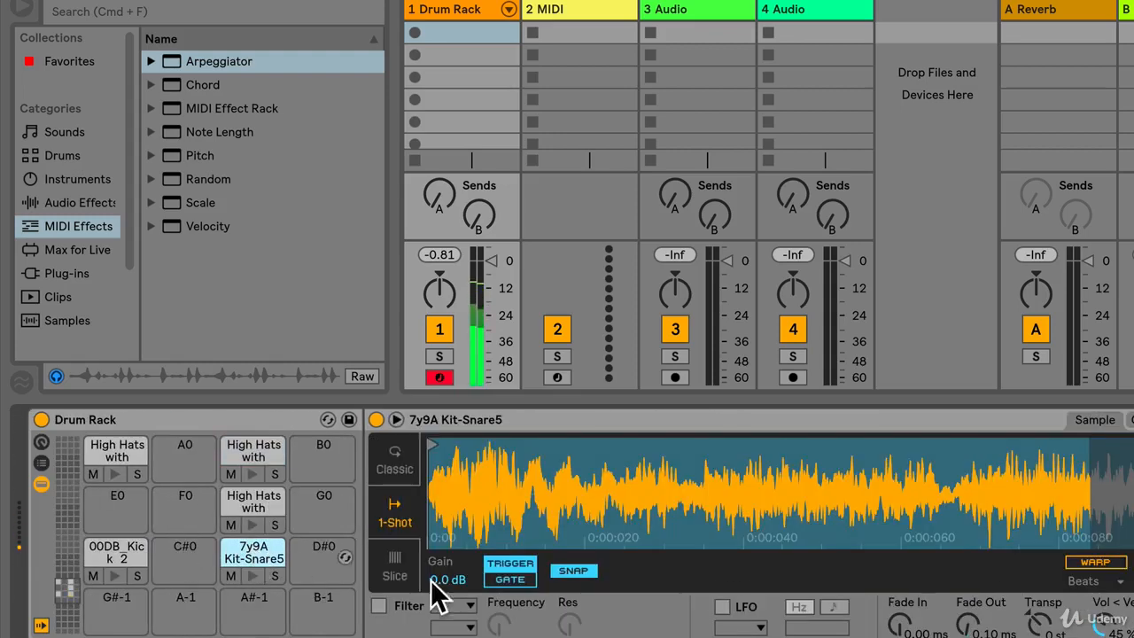
{"action": "scroll", "coordinate": [729, 587], "scroll_direction": "right", "scroll_amount": 4}
{"action": "scroll", "coordinate": [800, 547], "scroll_direction": "left", "scroll_amount": 4}
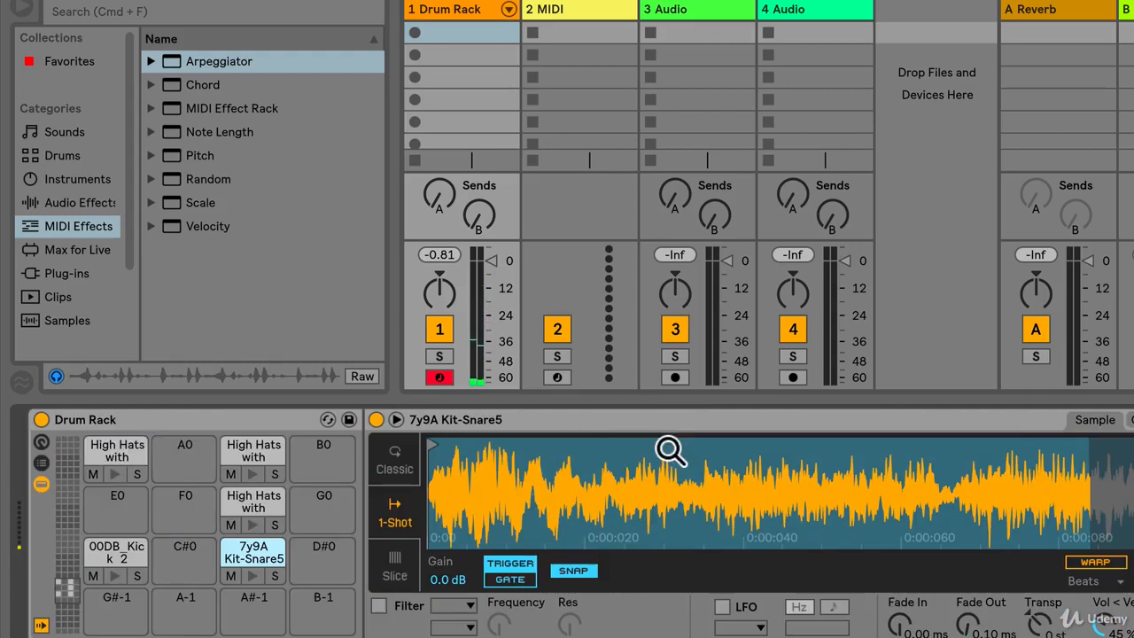
{"action": "left_click", "coordinate": [257, 501]}
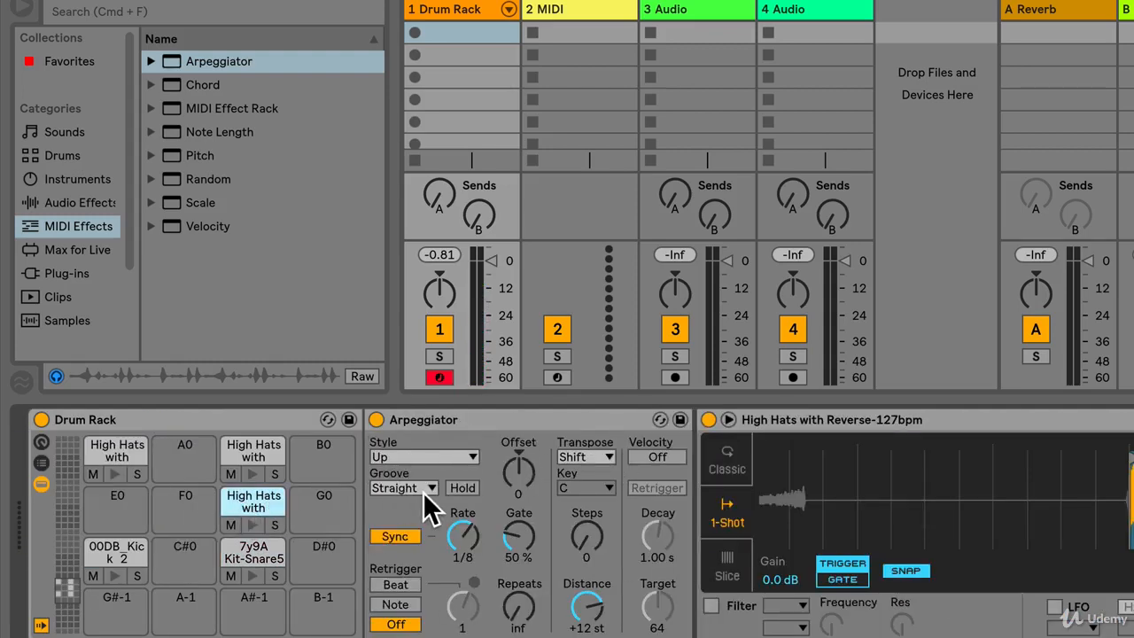